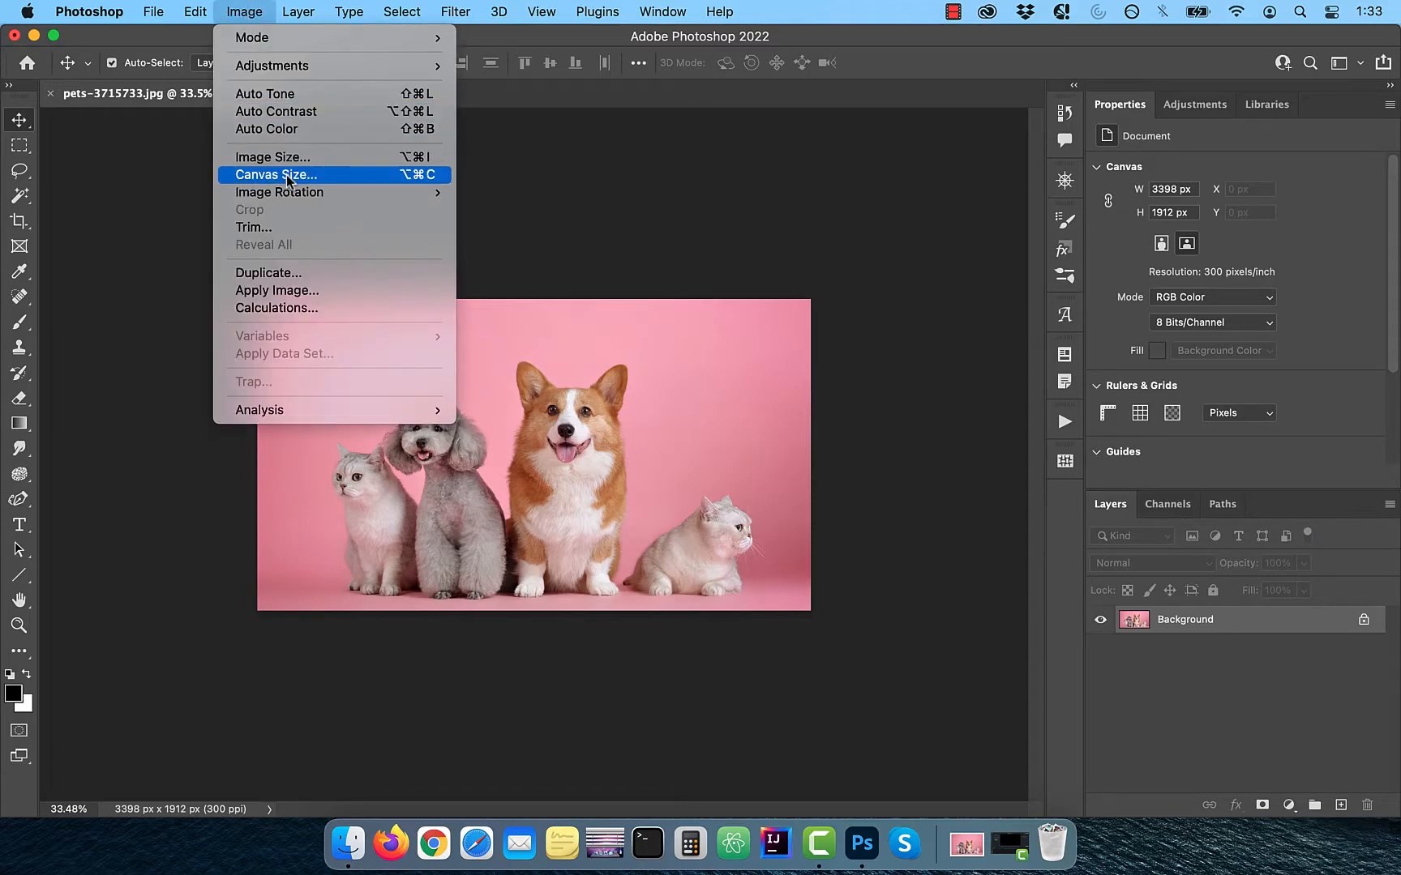
Step: Extend the canvas by 2.5 inches in both width and height relative to the current size
left_click(286, 175)
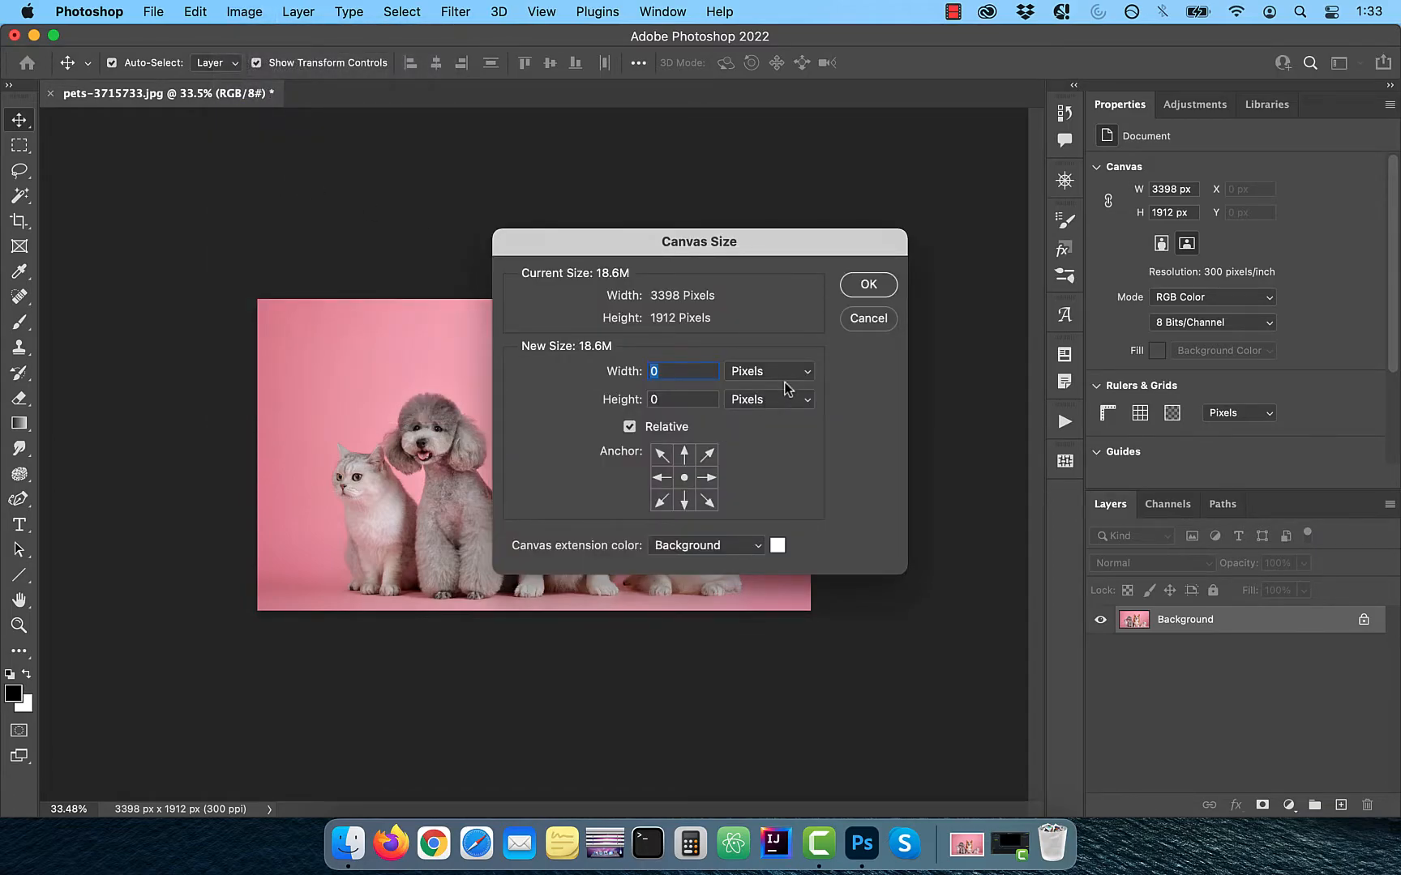
left_click(783, 372)
left_click(783, 392)
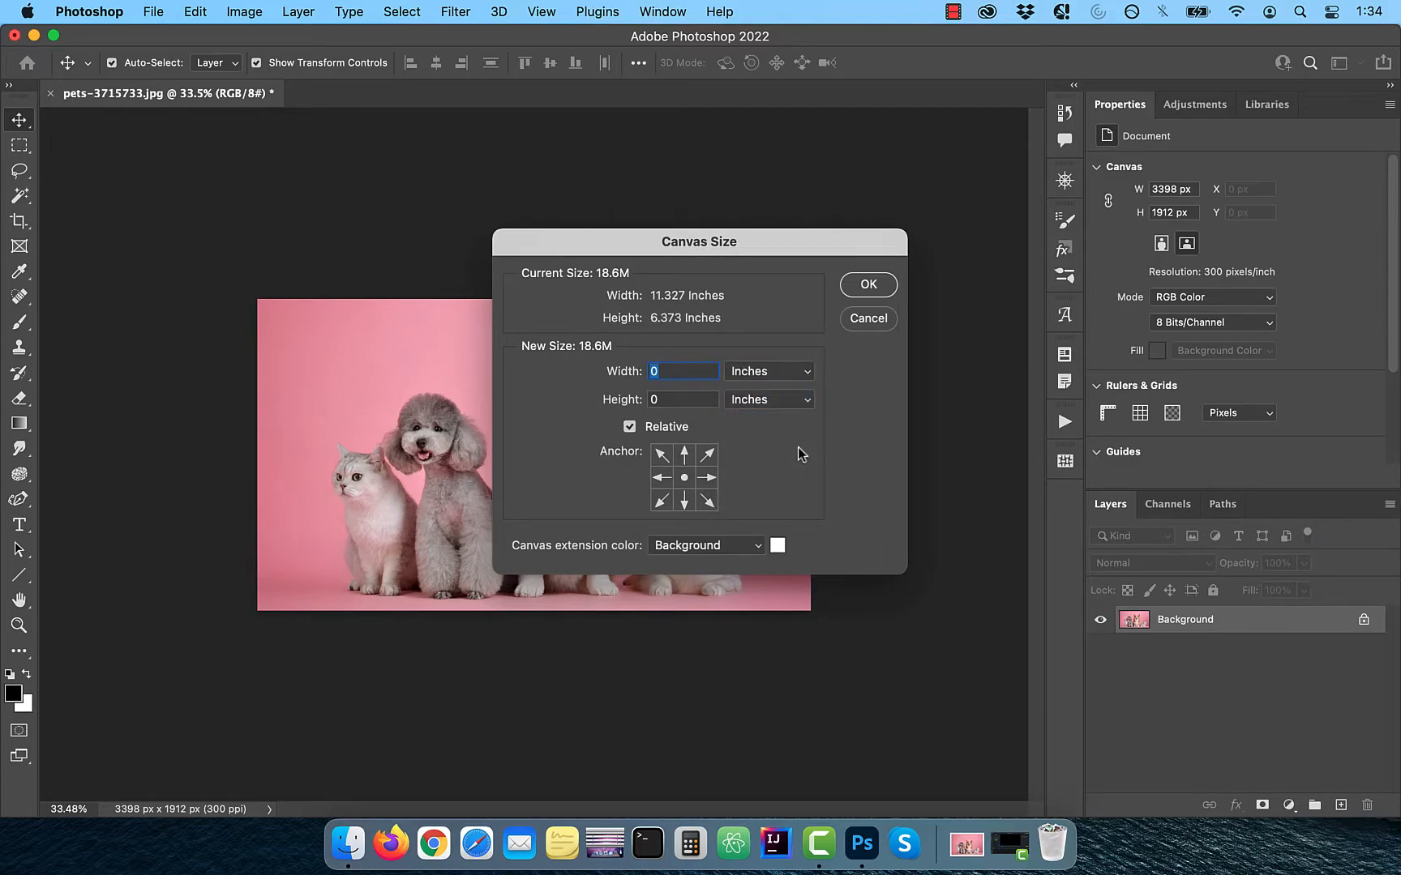
type("2.5")
double_click(687, 400)
type("2.5")
left_click(869, 285)
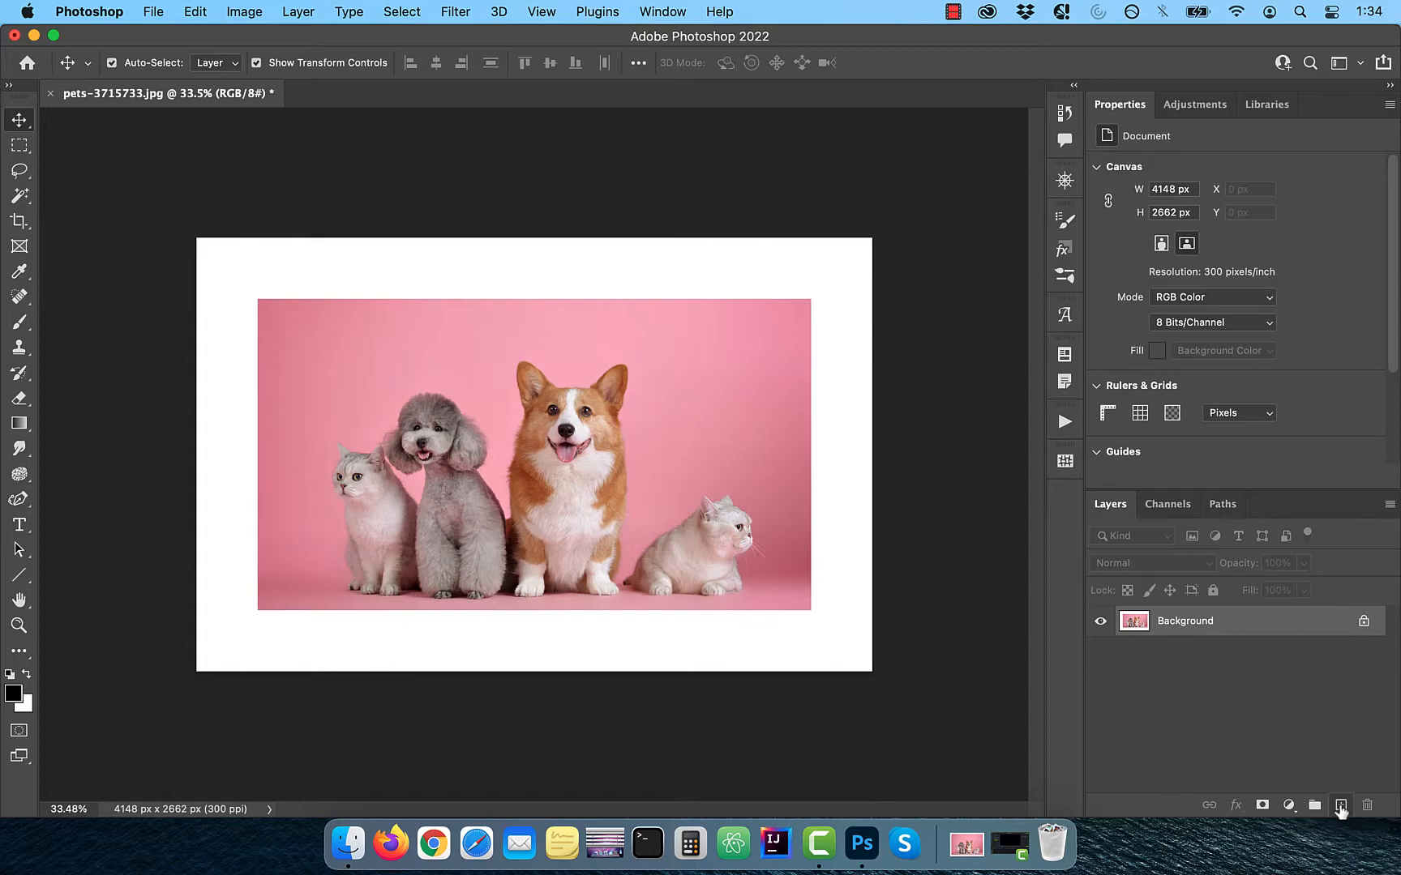
Step: Add a new layer above the background and name it "frame"
left_click(1340, 805)
double_click(1183, 621)
type("fr")
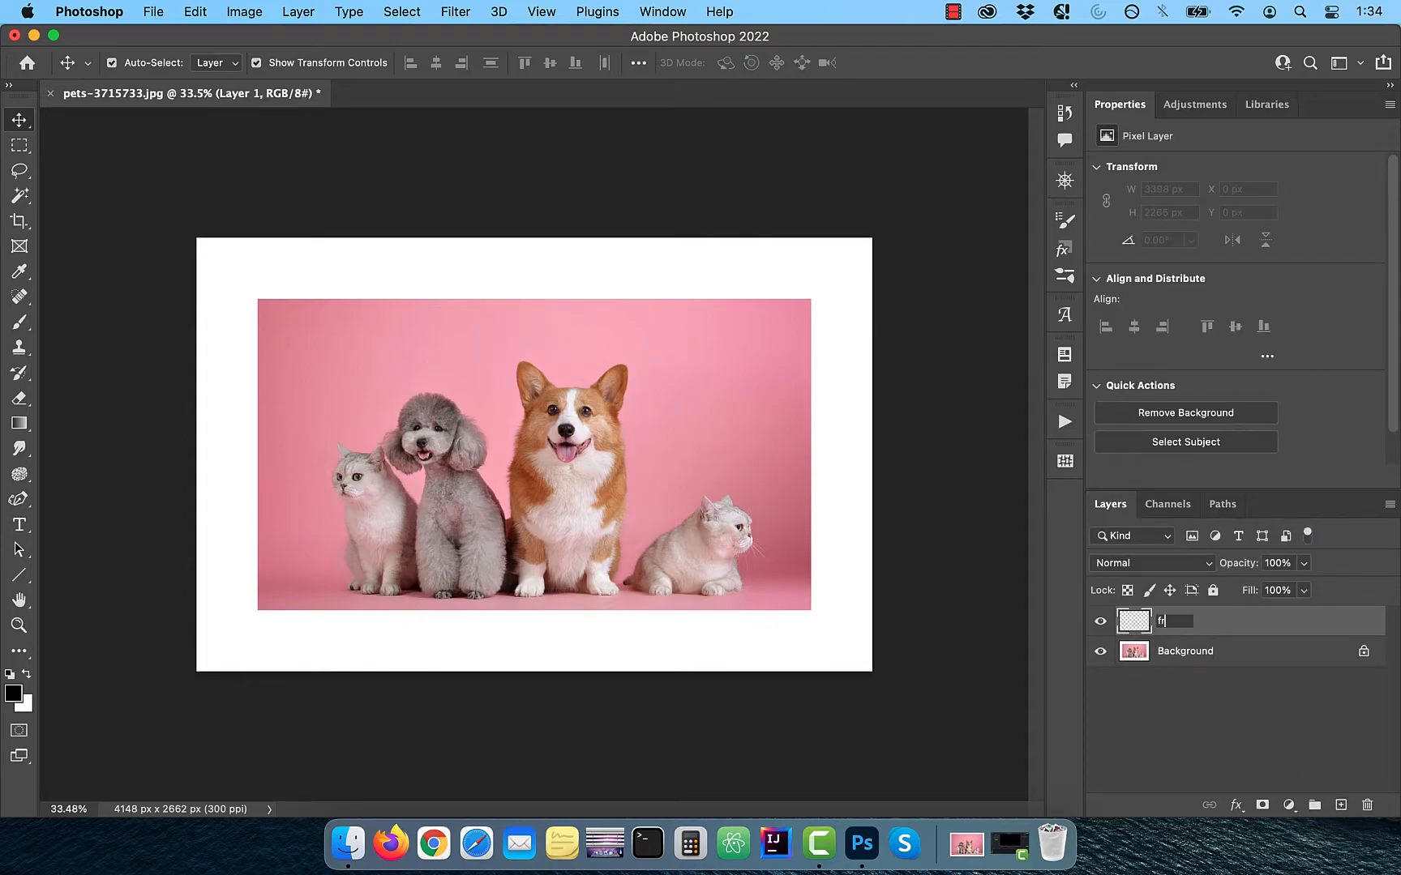
key("Return")
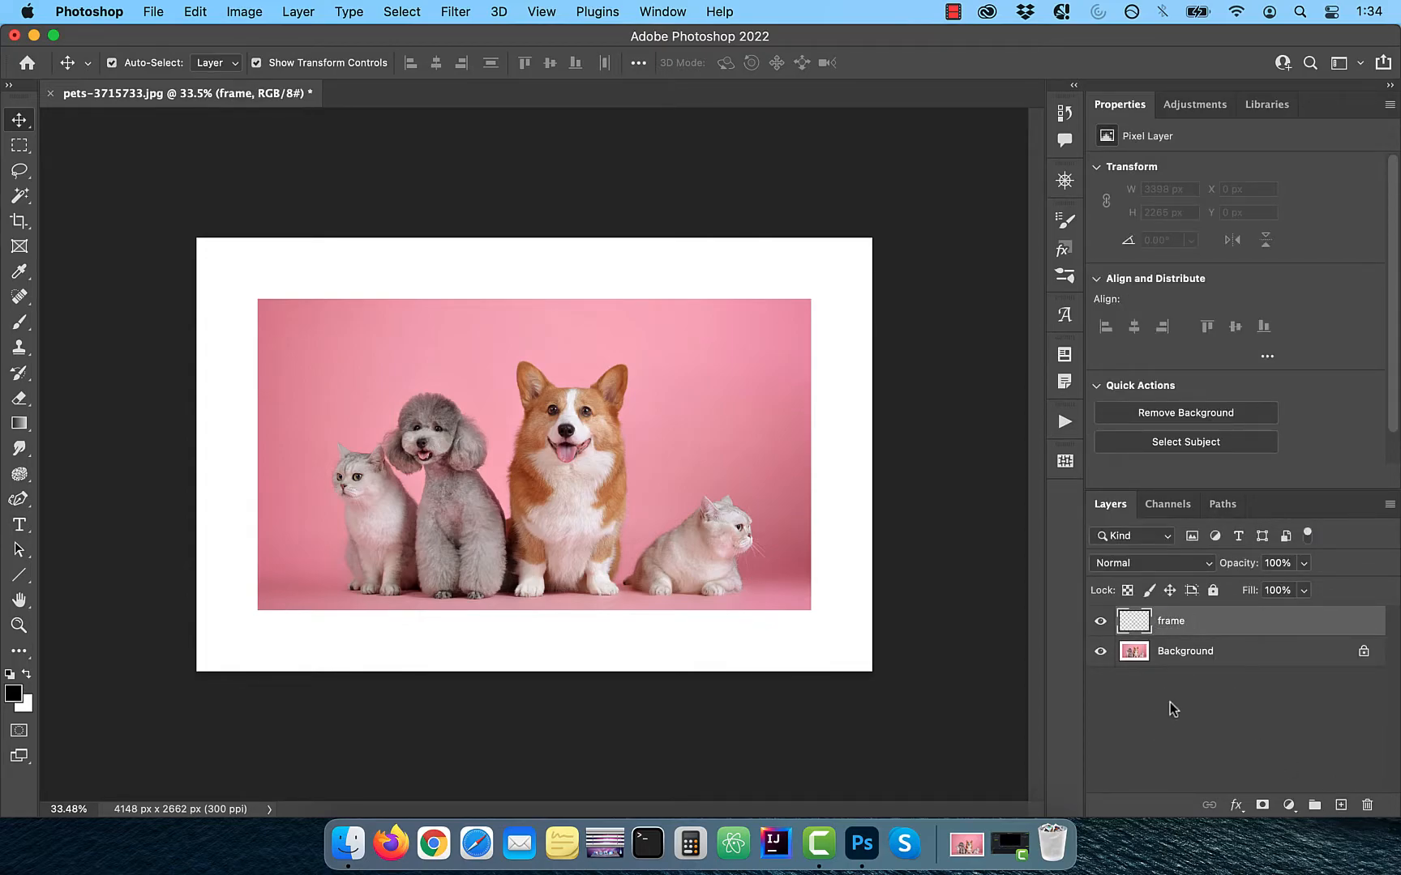
Step: Select the white border around the photo with the Magic Wand tool
left_click(15, 198)
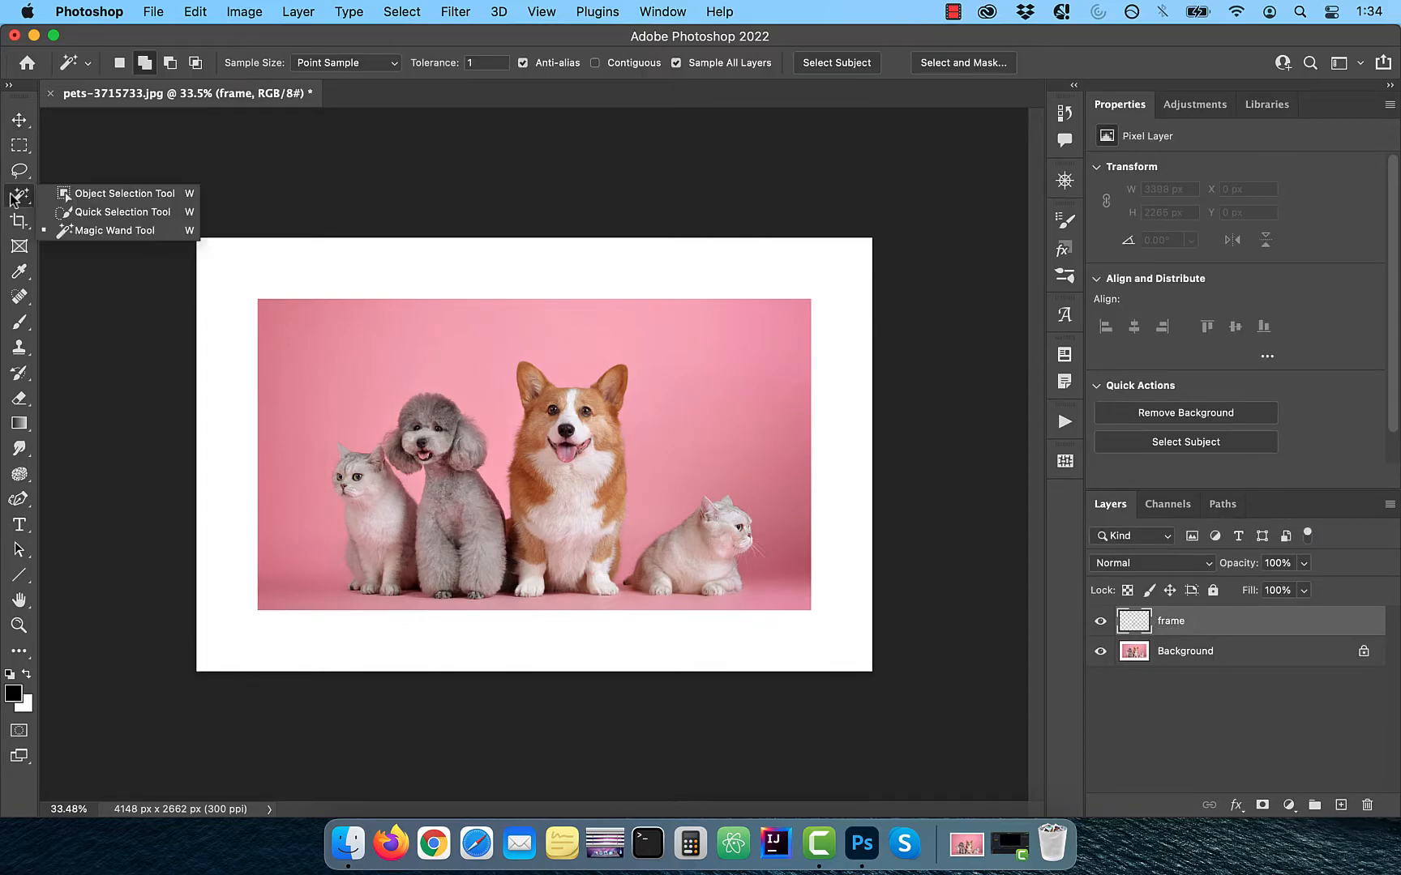
left_click(87, 232)
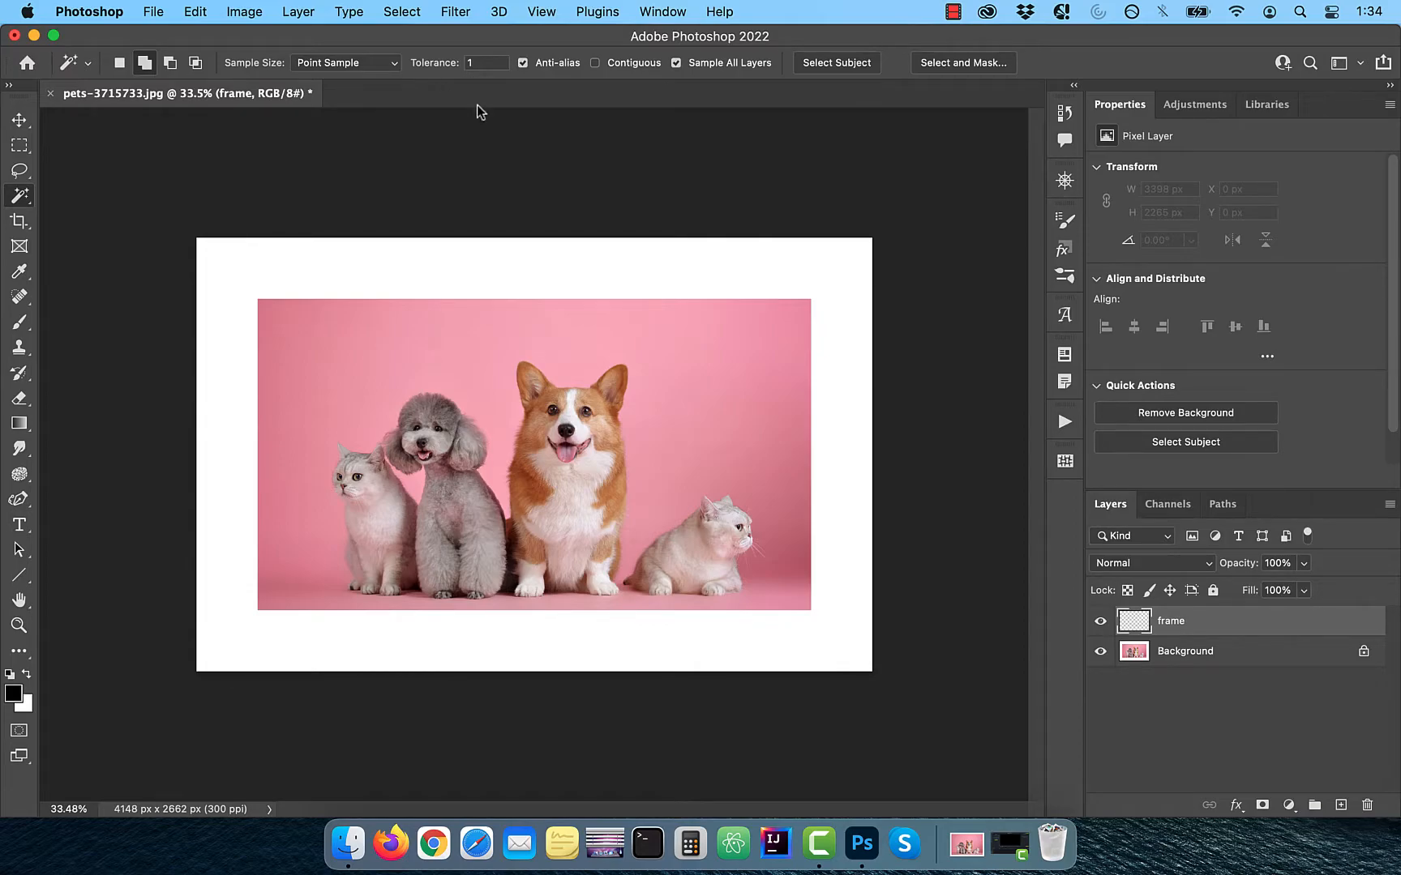
left_click(398, 273)
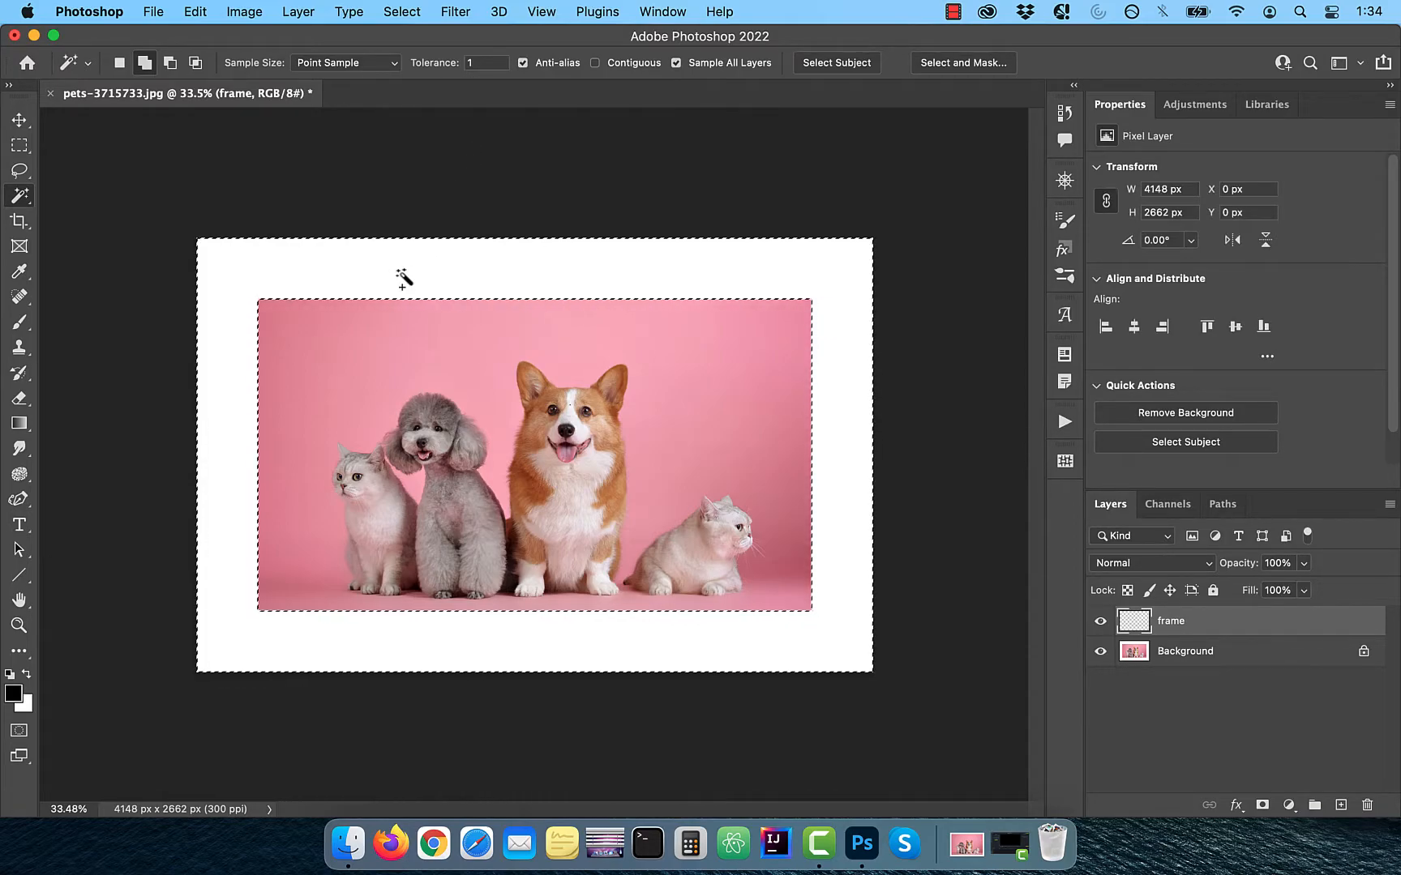
Step: Fill the selected border with white on the frame layer and deselect it
left_click(195, 11)
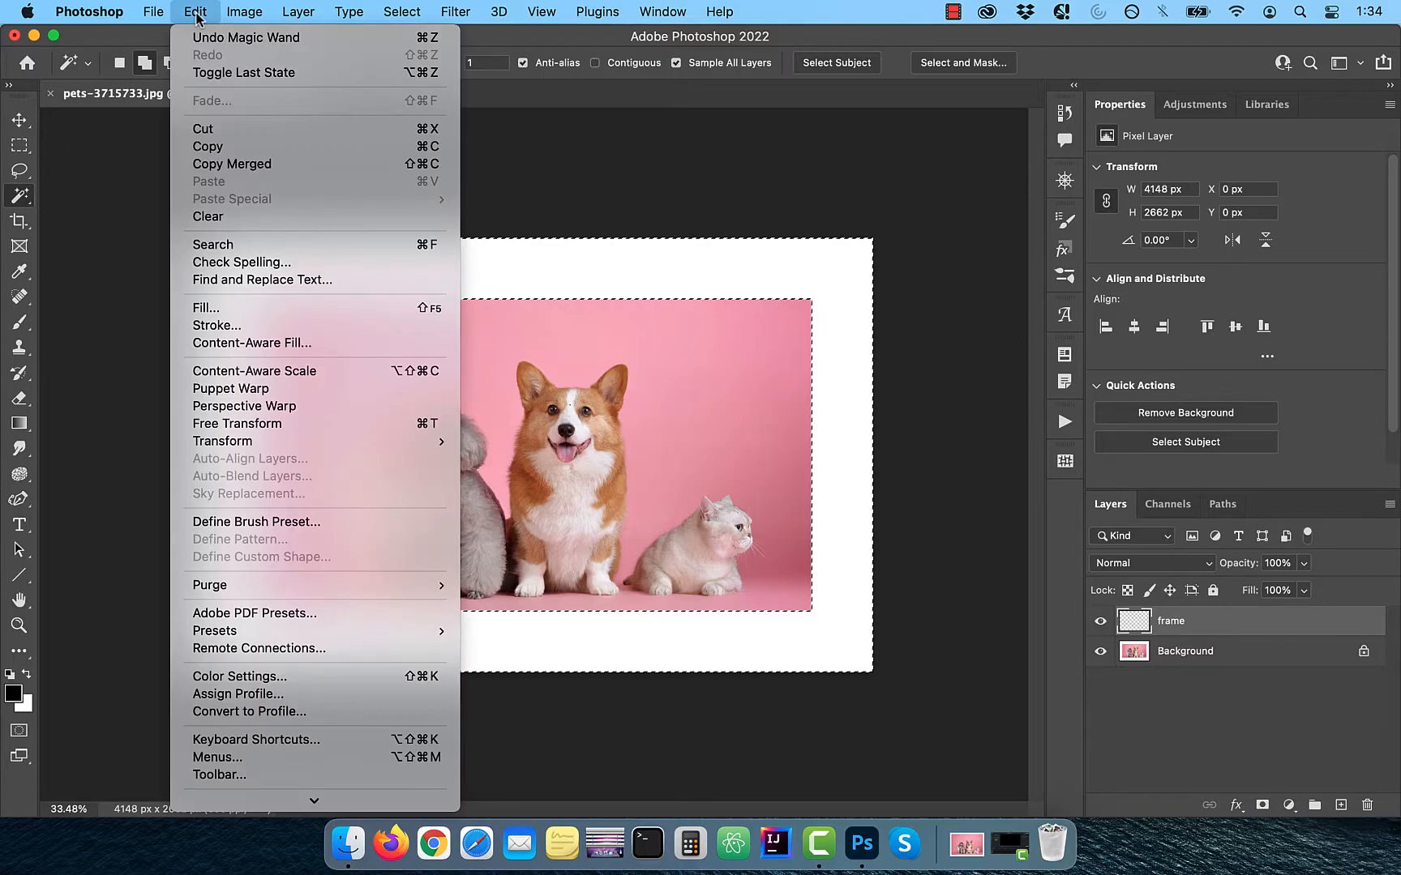
left_click(223, 301)
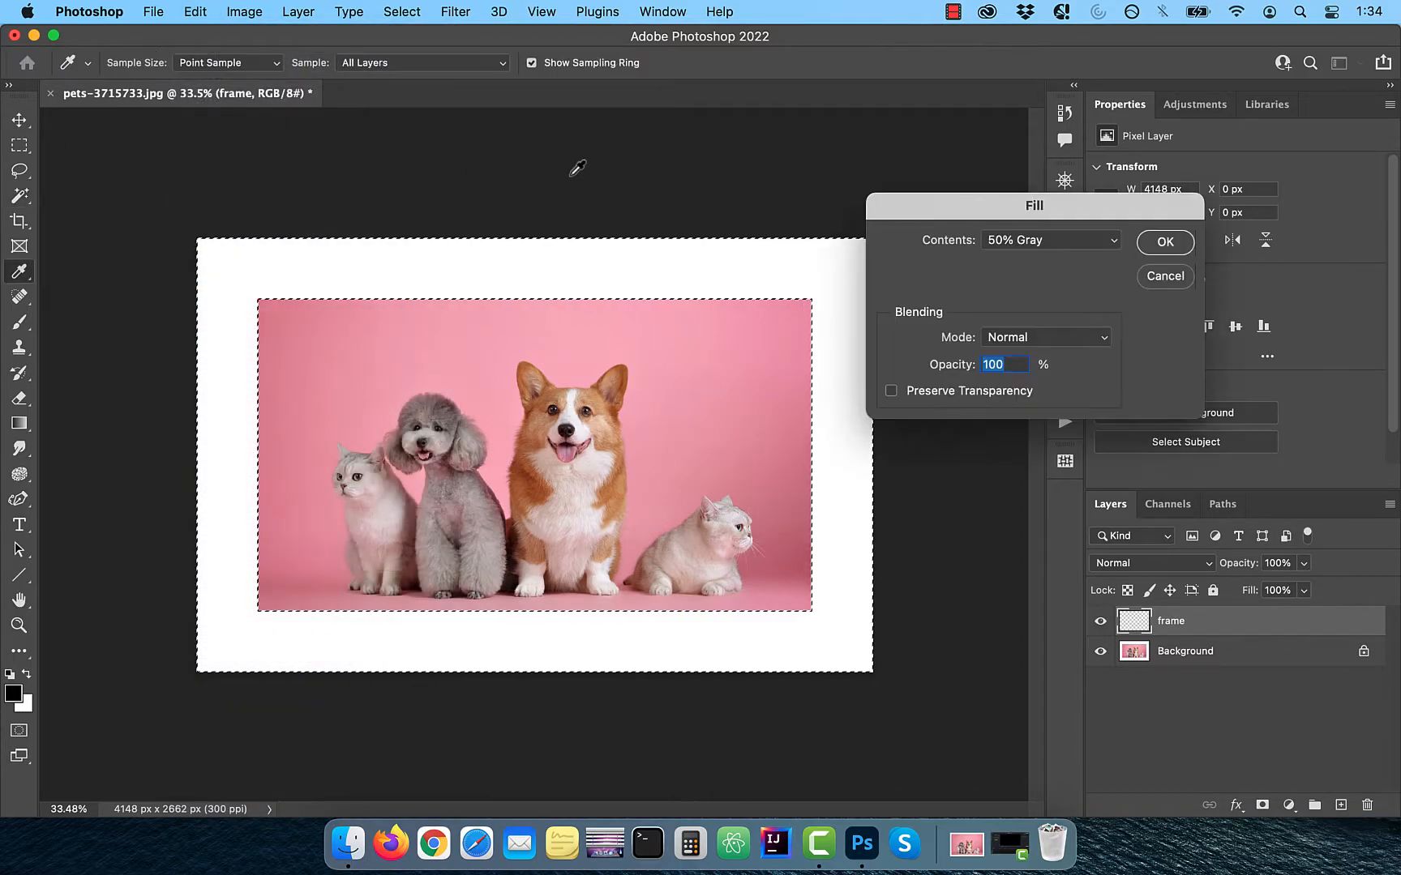
left_click(1038, 240)
left_click(1023, 260)
left_click(1160, 243)
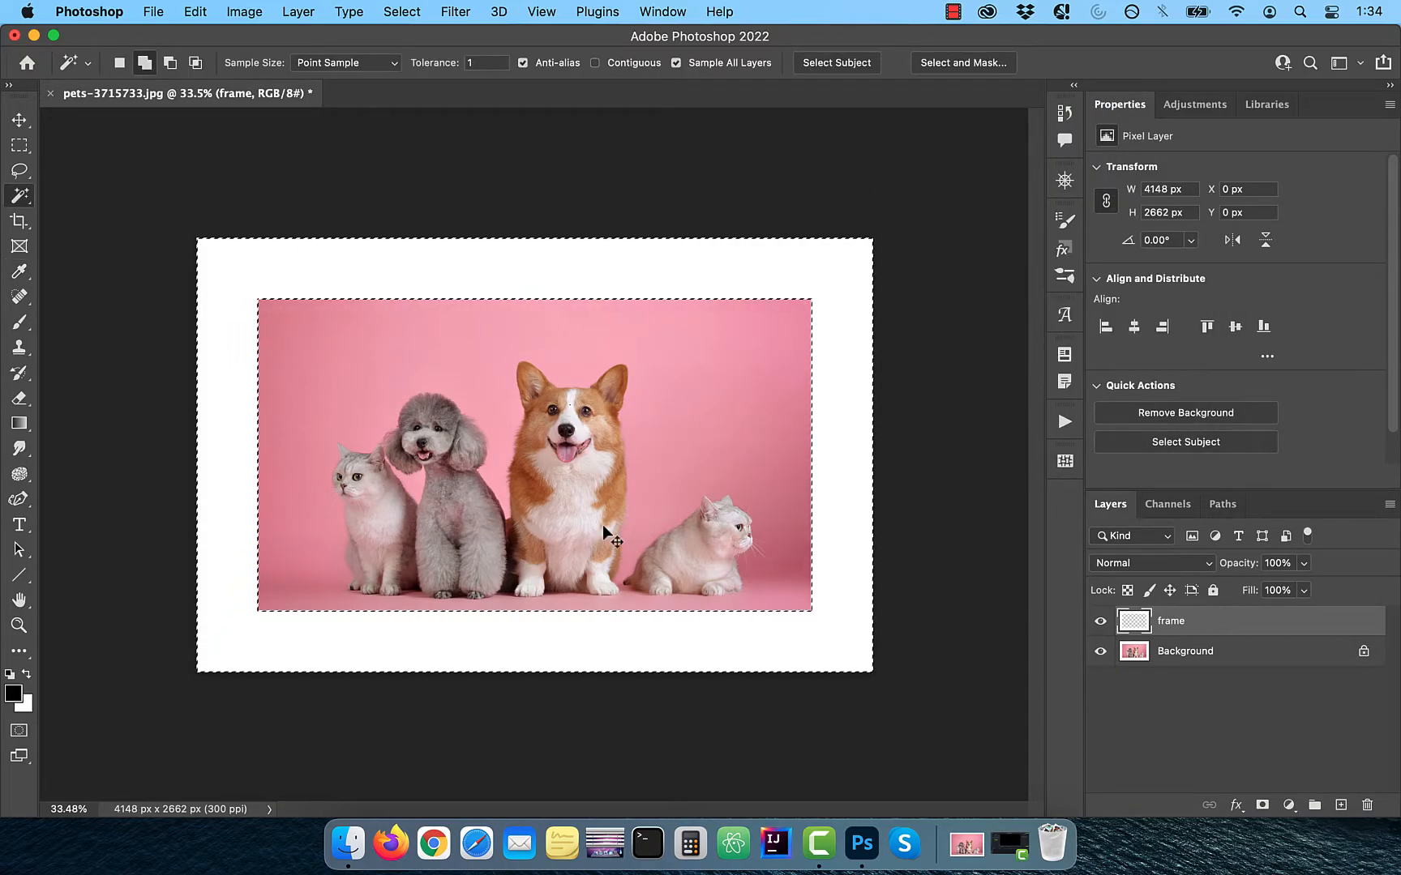
key("super+d")
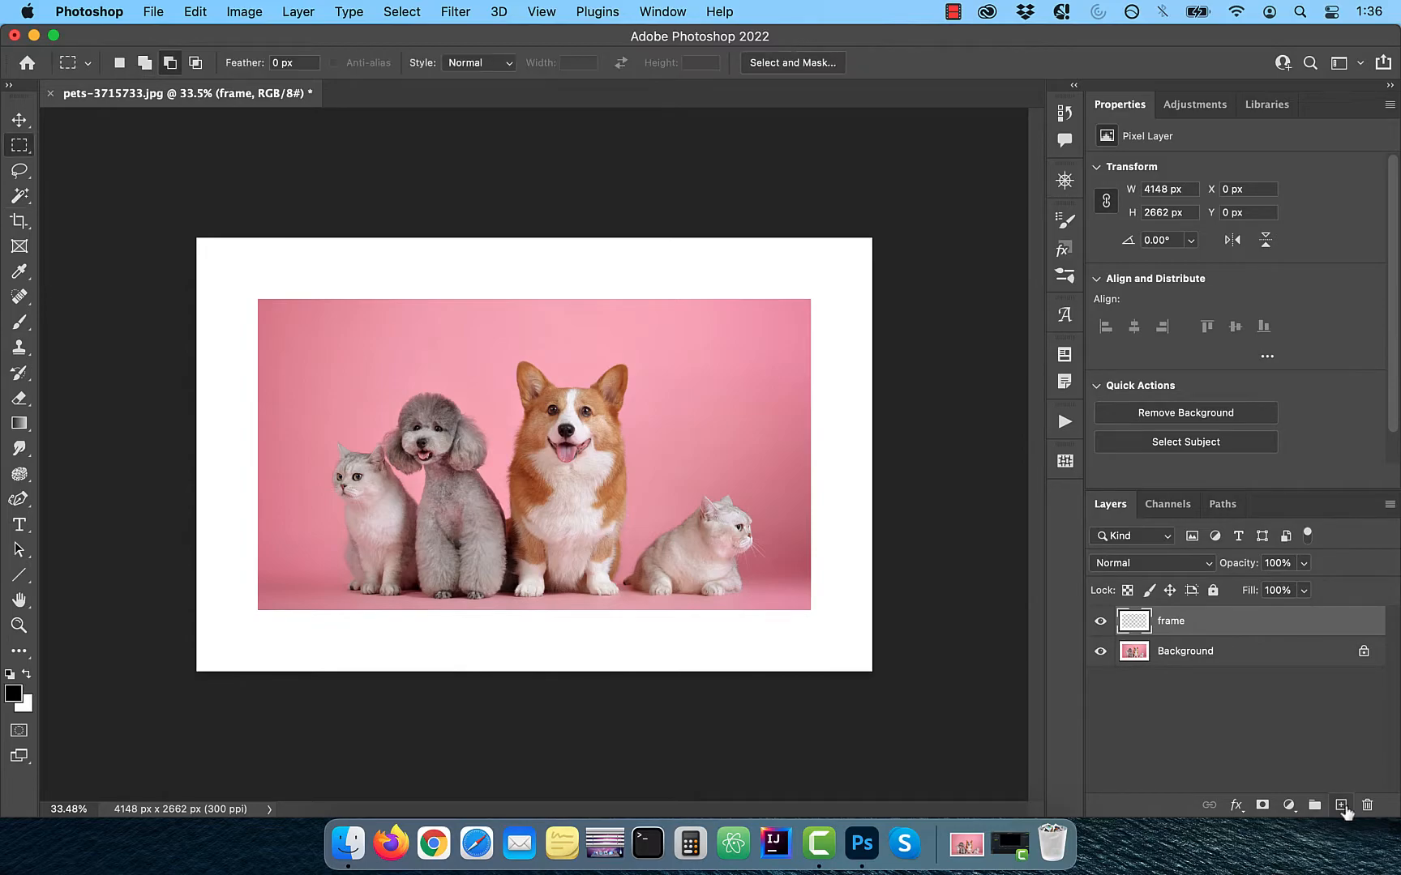
Step: Add a new layer above the frame layer and name it "frame trim"
left_click(1341, 805)
double_click(1171, 620)
type("frame trim")
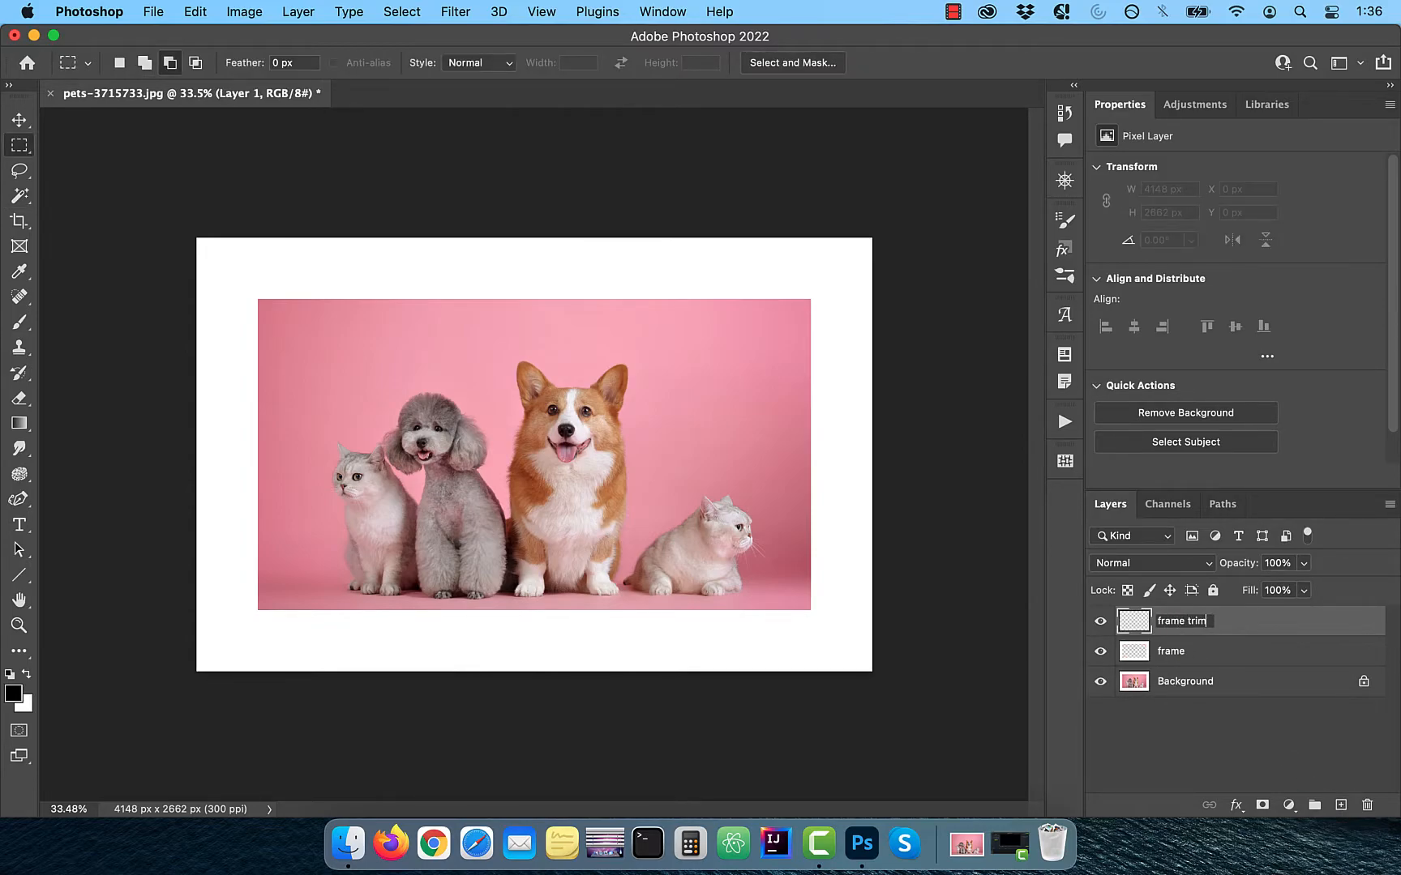
left_click(1181, 726)
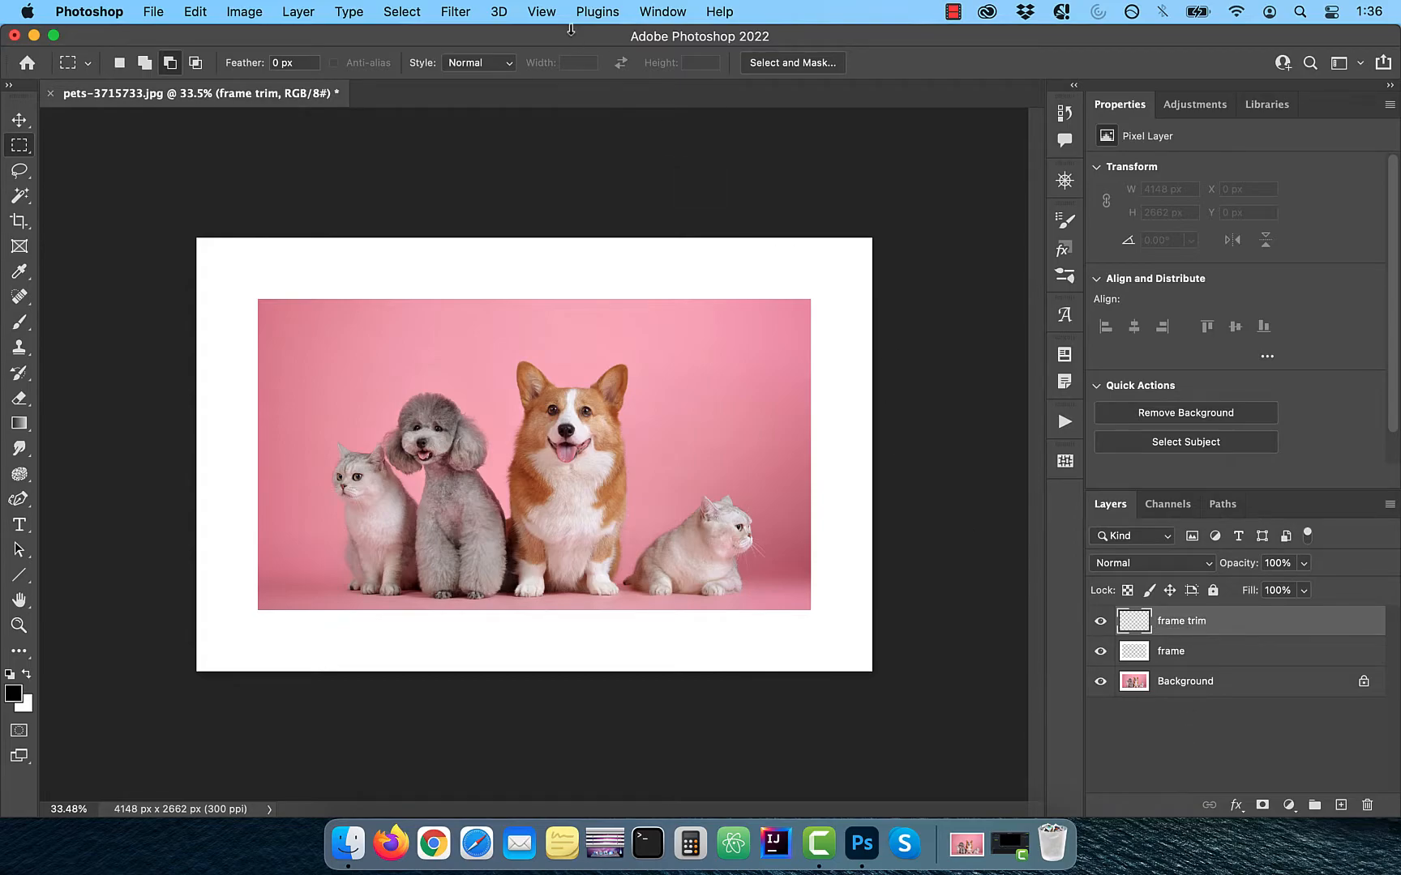
Step: Create a guide layout with 30 columns and 30 rows across the canvas
left_click(541, 12)
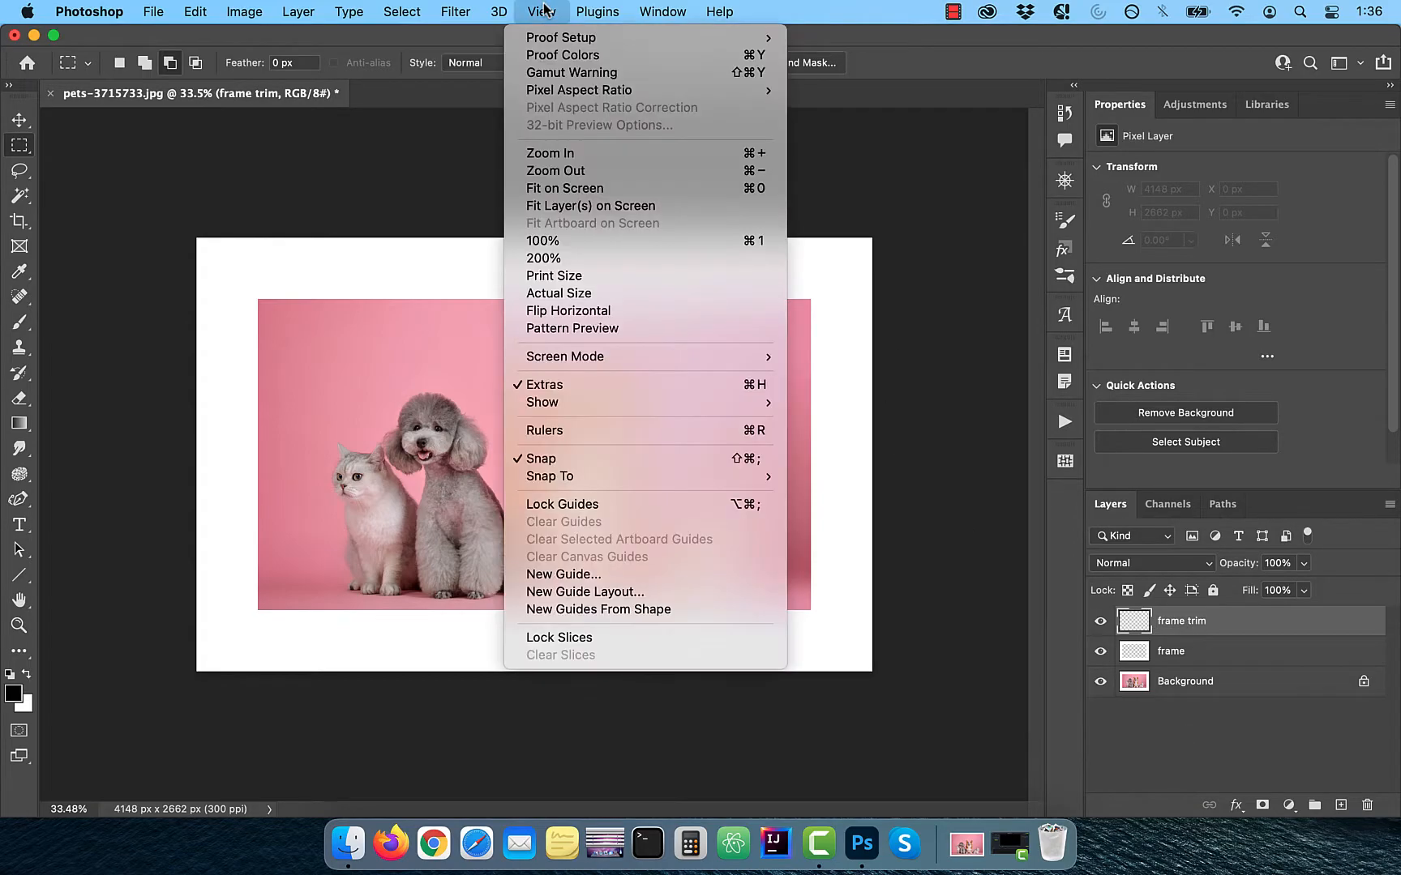
left_click(592, 592)
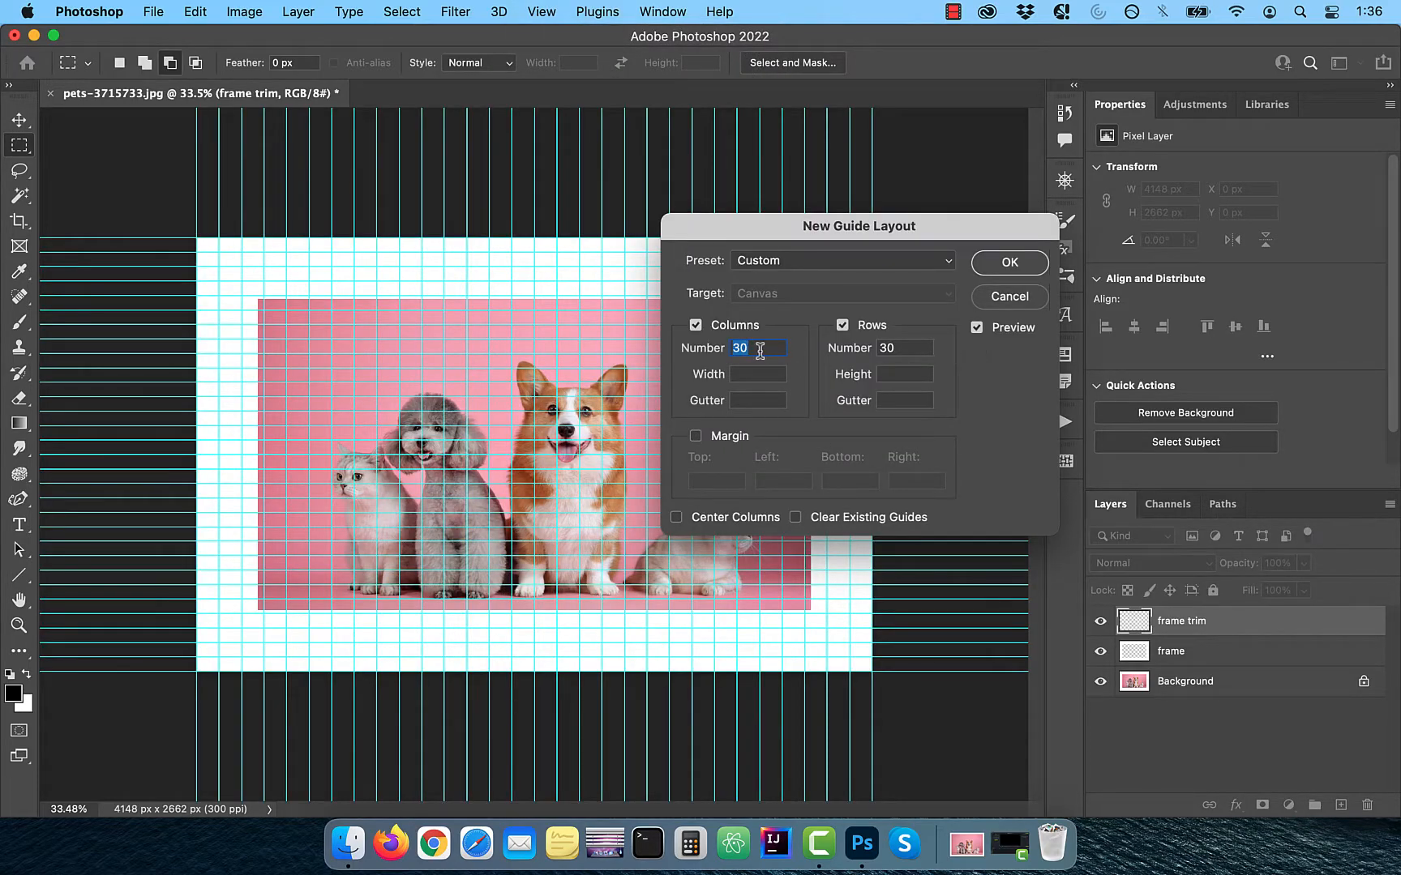
left_click(1009, 263)
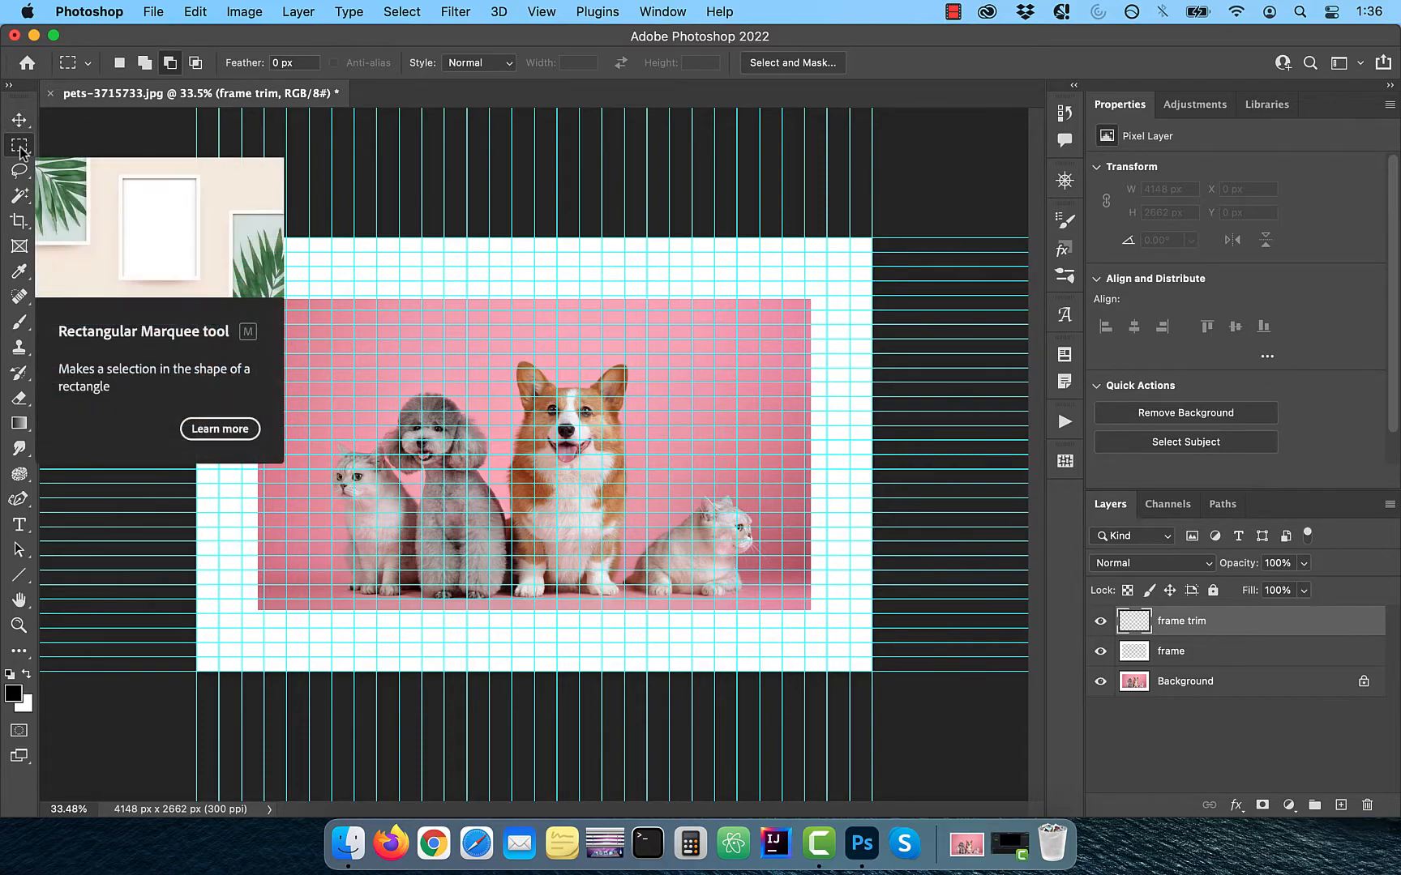
Step: Select a rectangular band within the white border, about 3872 × 2308 px outside with a centred area of about 3596 × 2130 px subtracted
left_click(170, 63)
left_click_drag(225, 271, 847, 645)
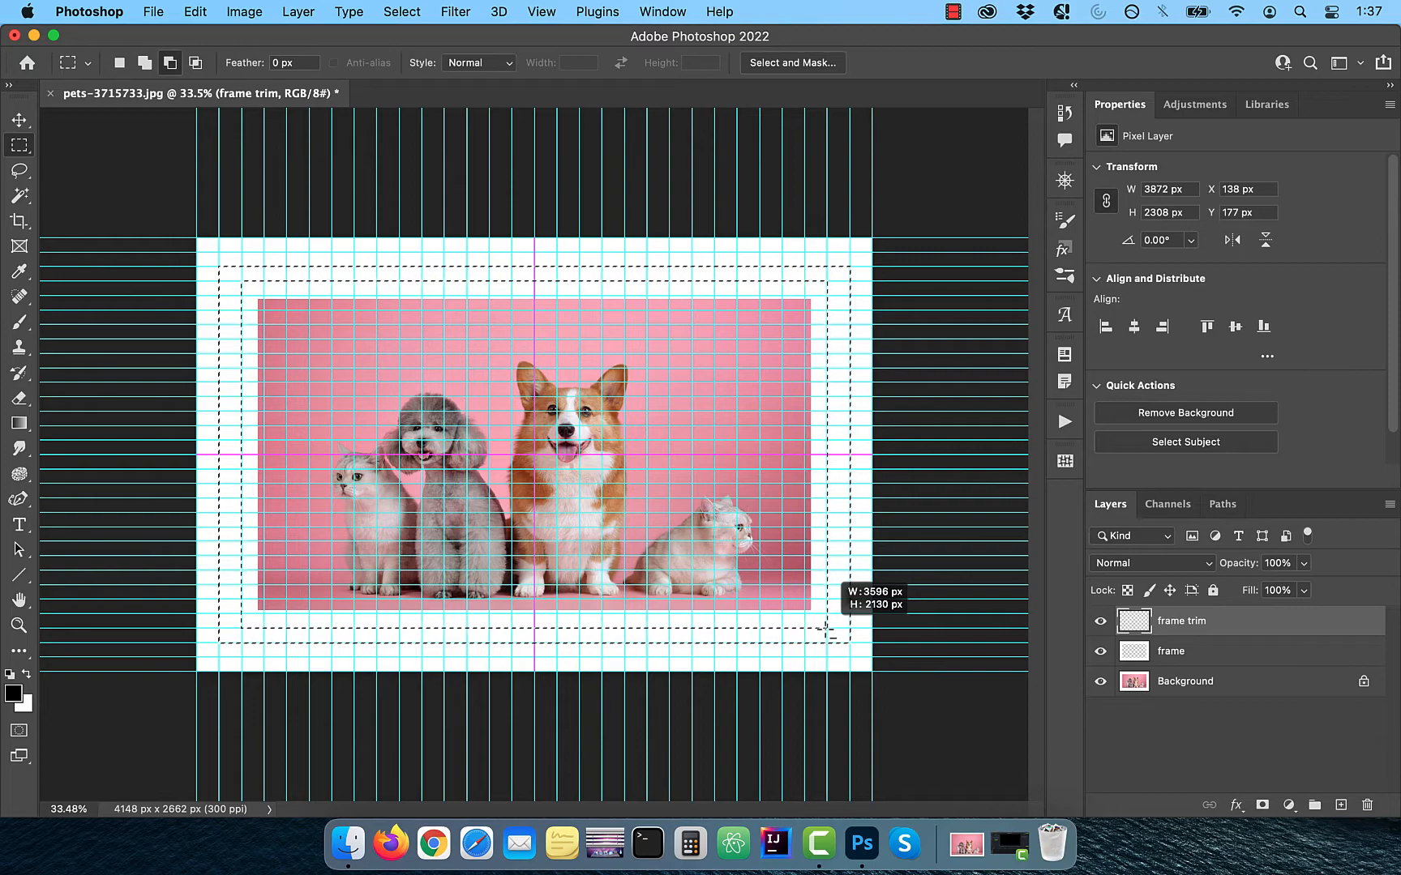
left_click_drag(825, 625, 827, 626)
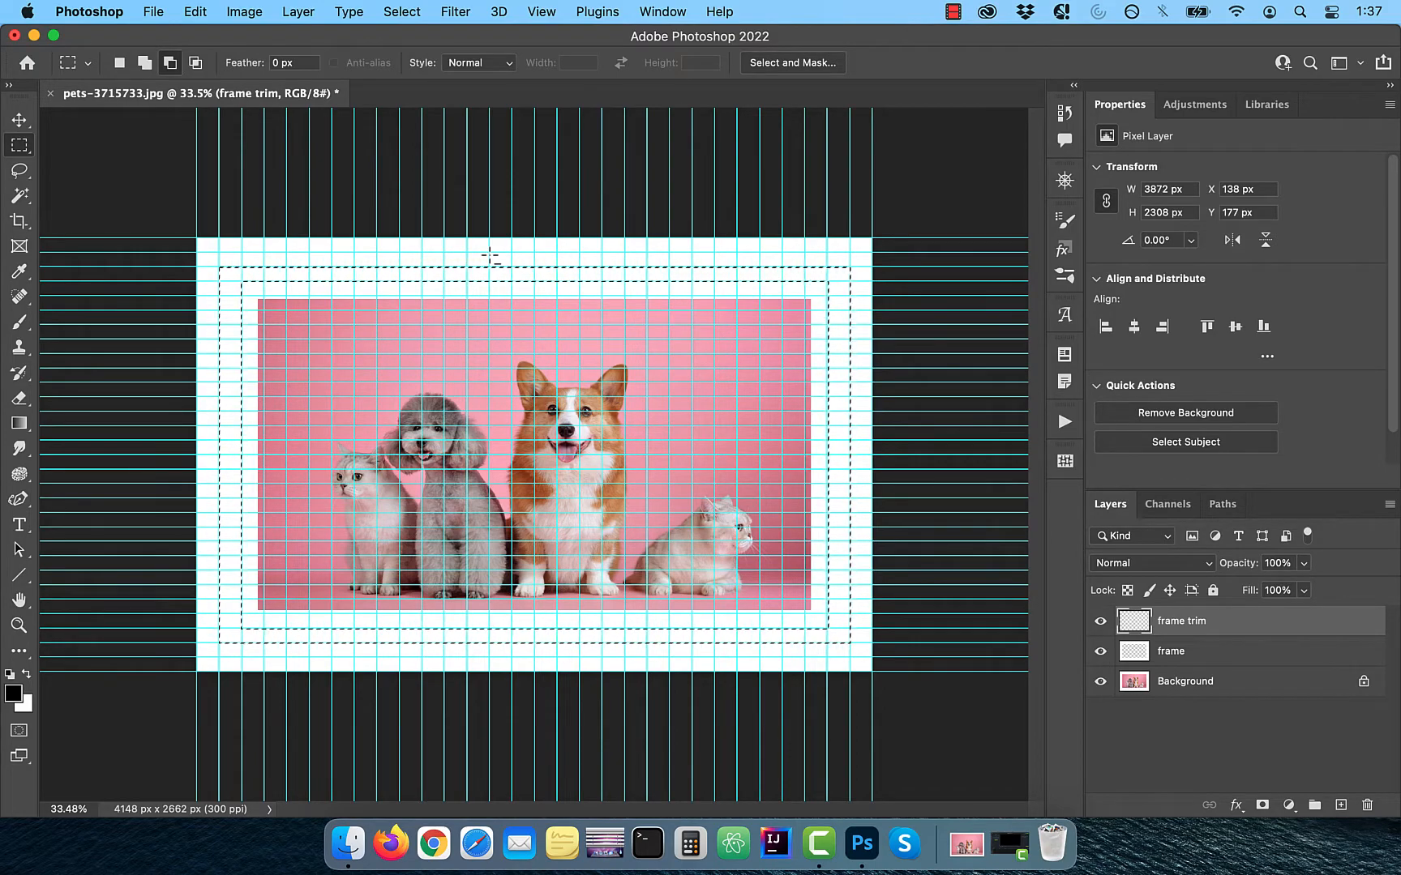
Step: Fill the selected band on the frame trim layer with 50% gray, deselect it and clear the guides
left_click(197, 13)
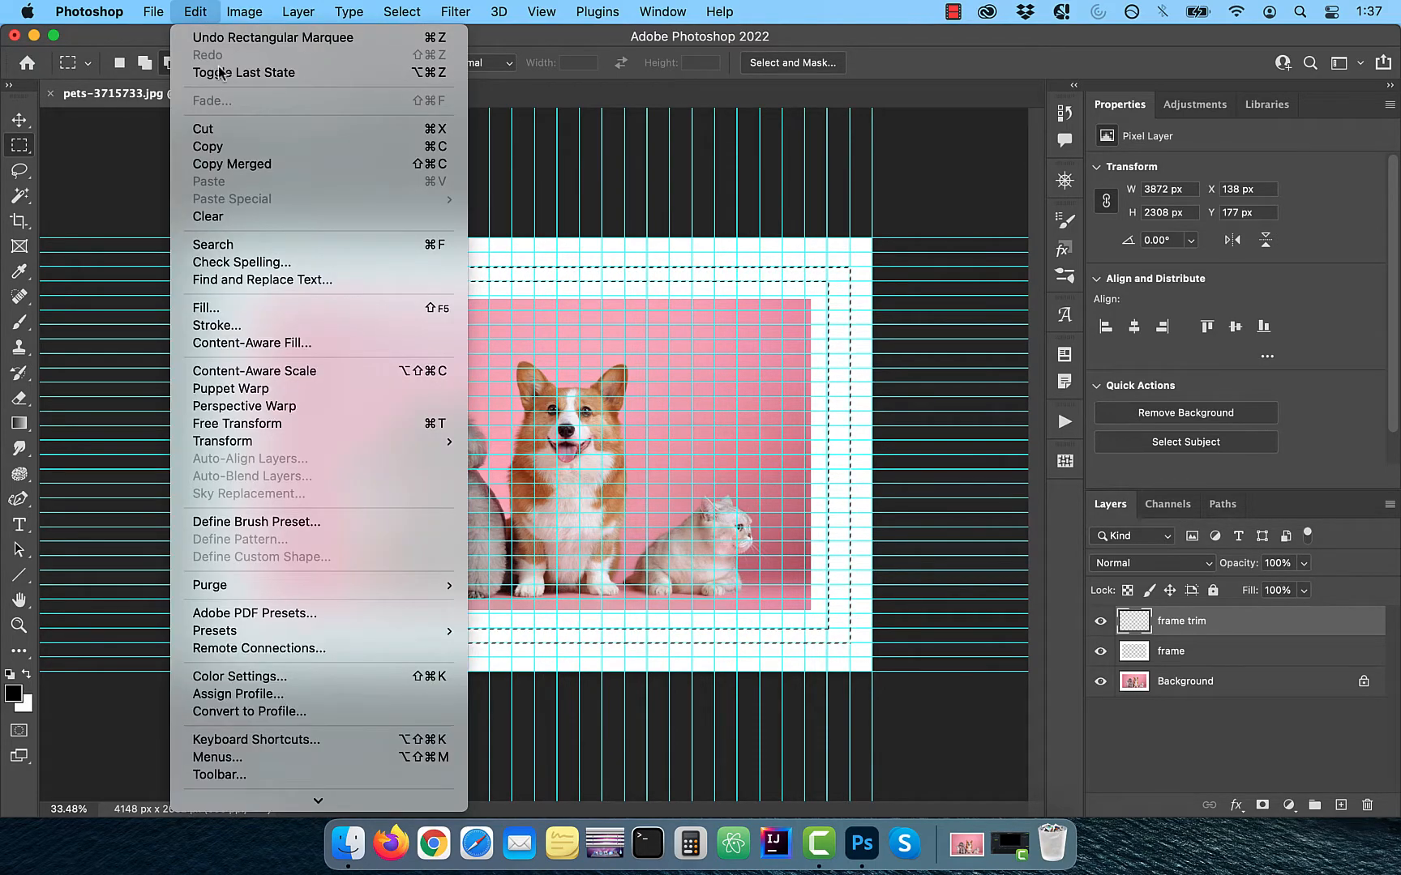
left_click(240, 308)
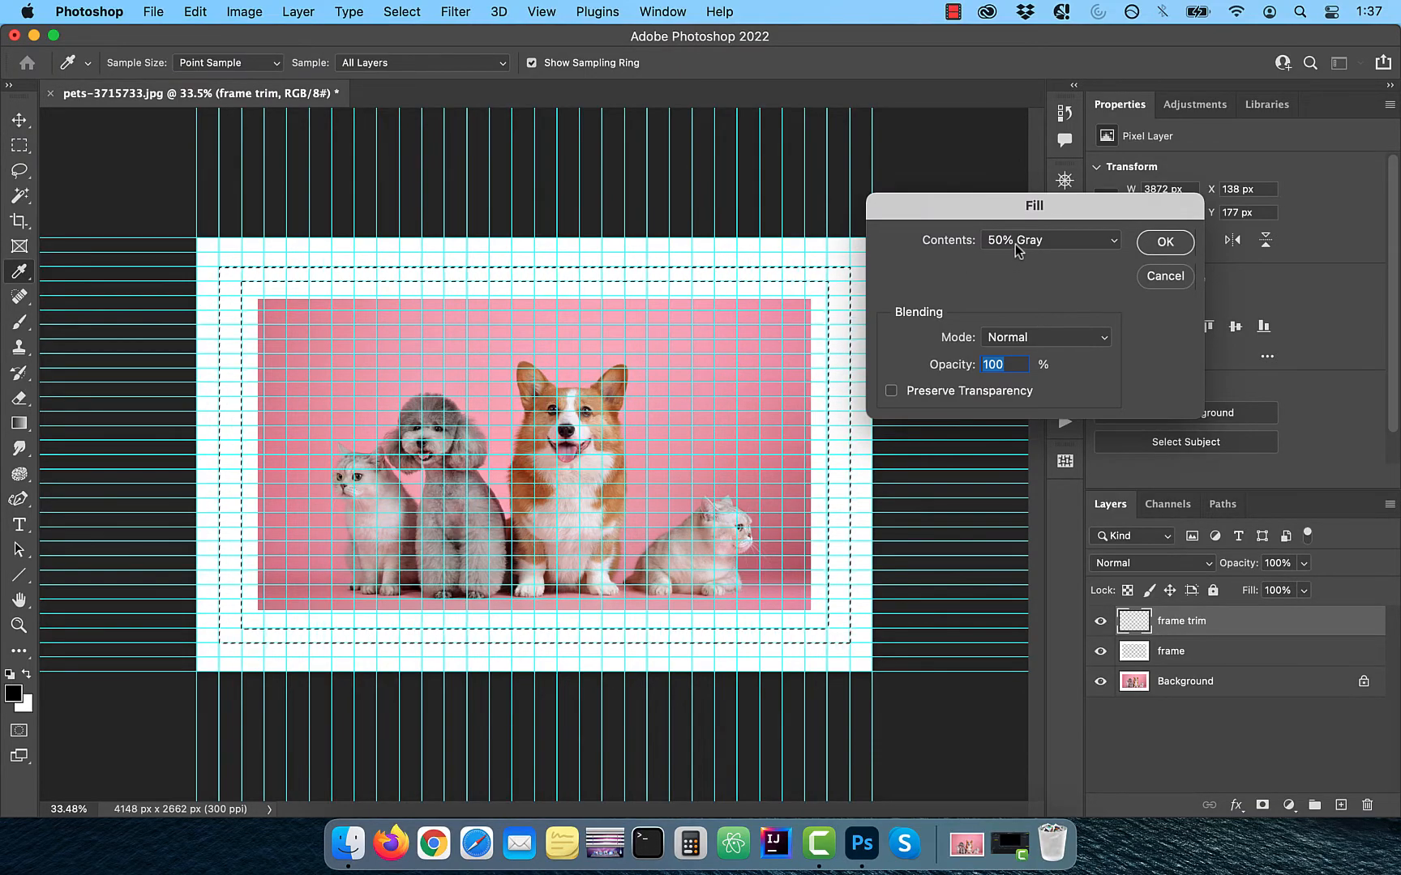
left_click(1154, 244)
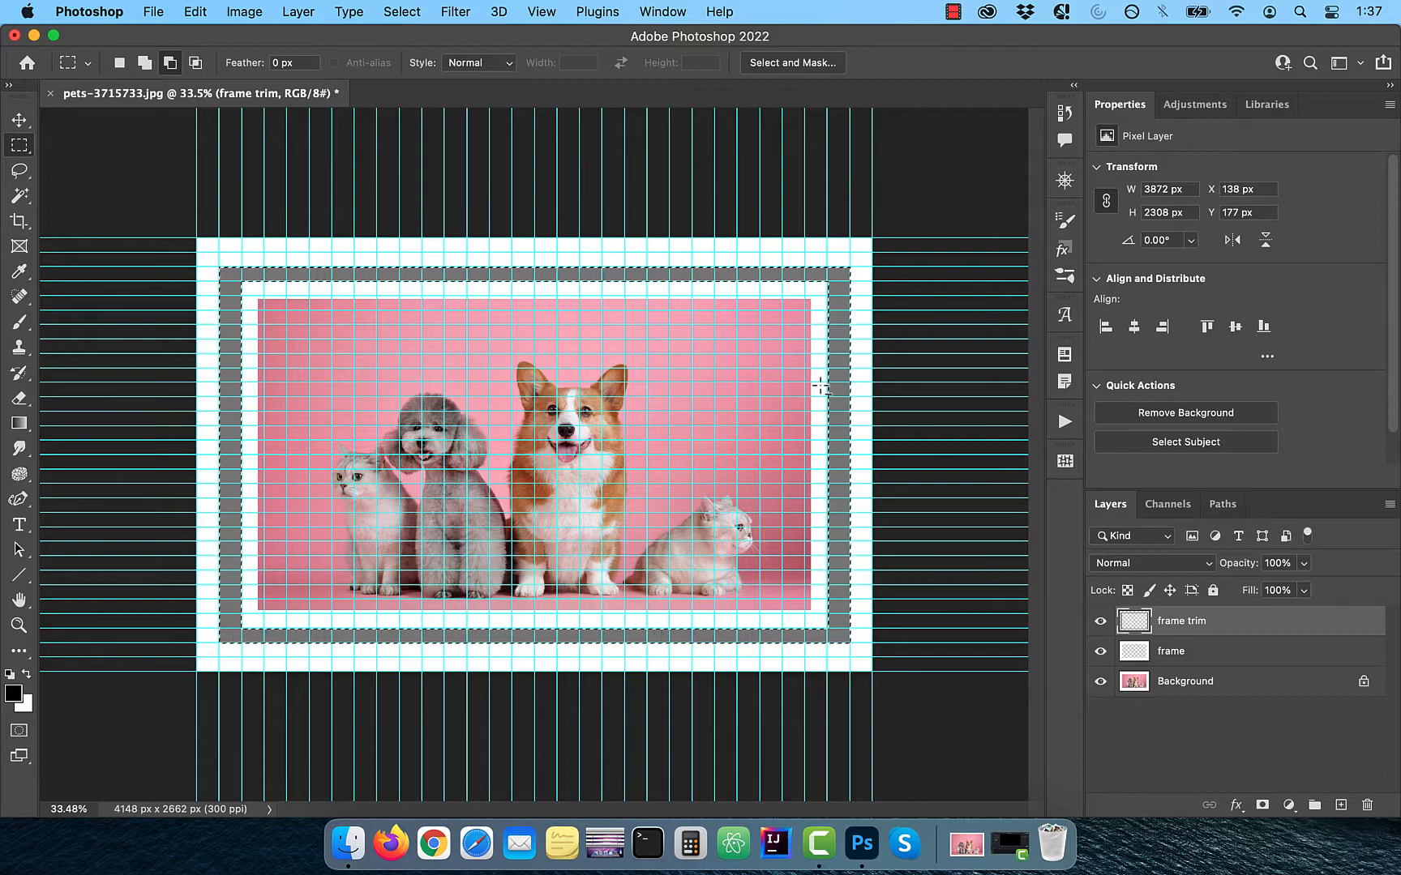
key("super+d")
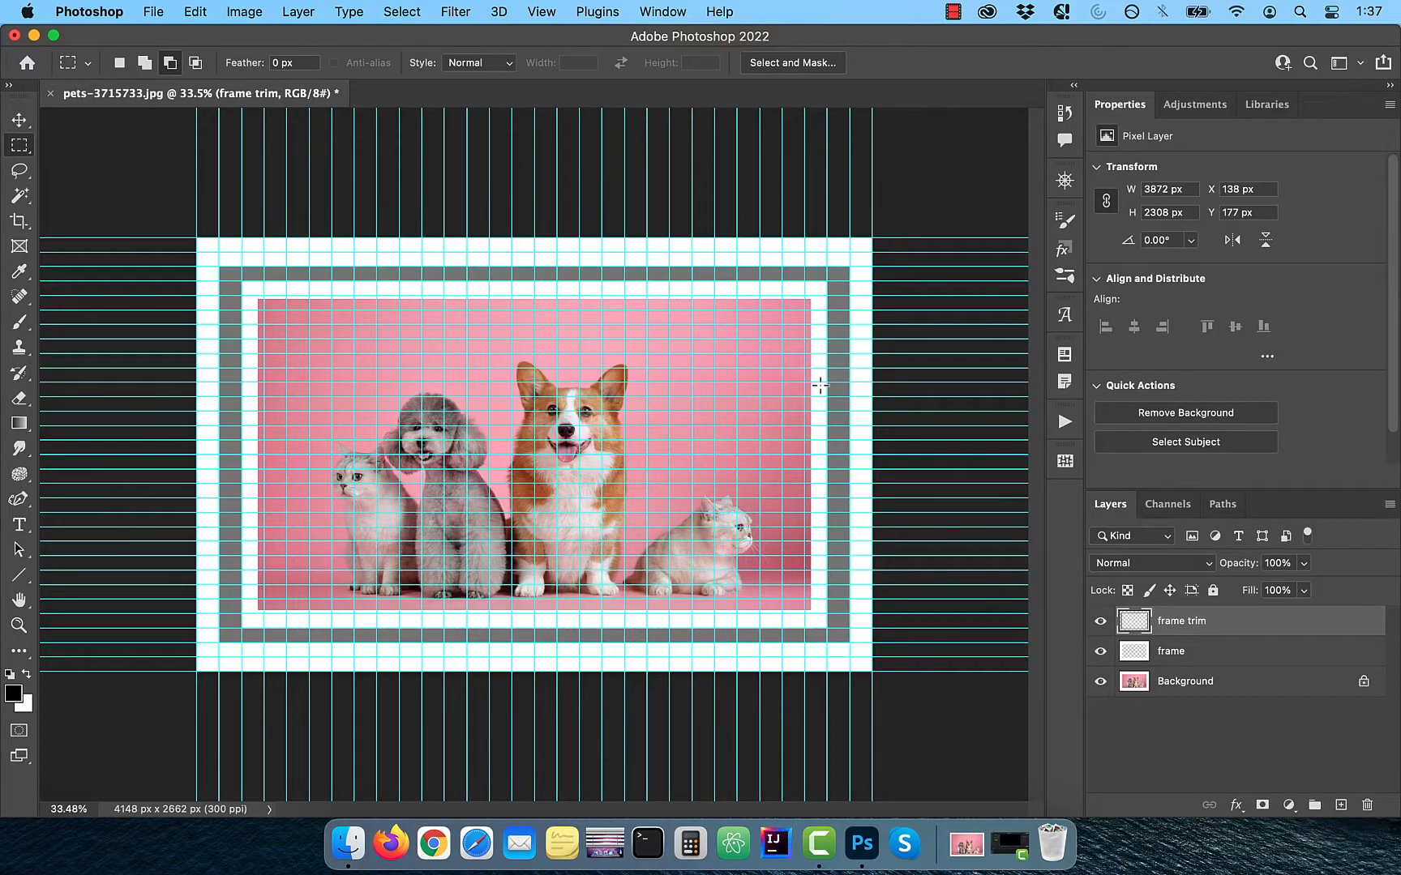
left_click(542, 13)
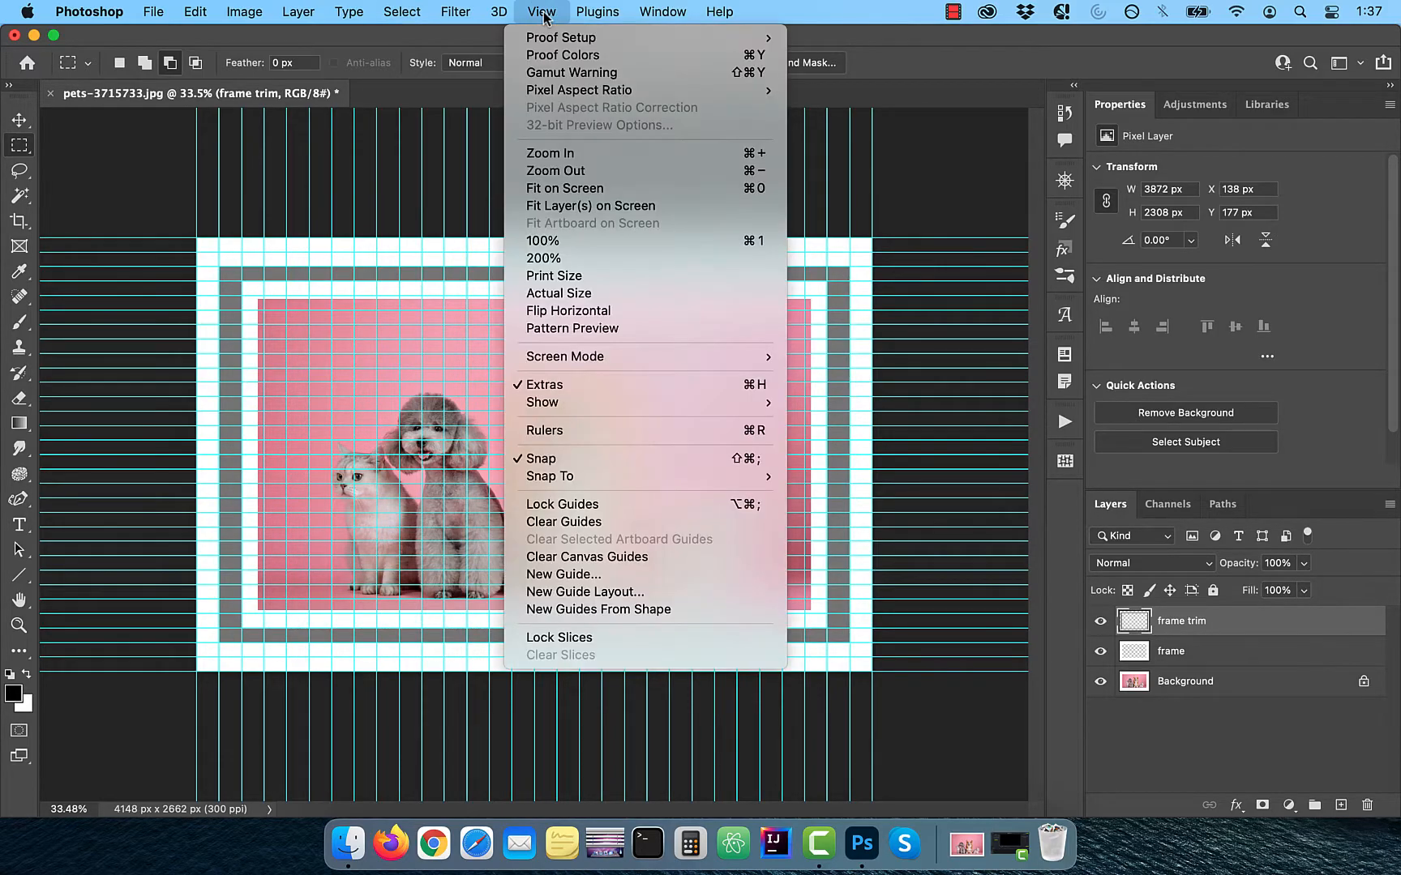
left_click(579, 522)
Step: Apply the pale stone pyramid preset from the Natural layer styles to the frame layer
left_click(1203, 658)
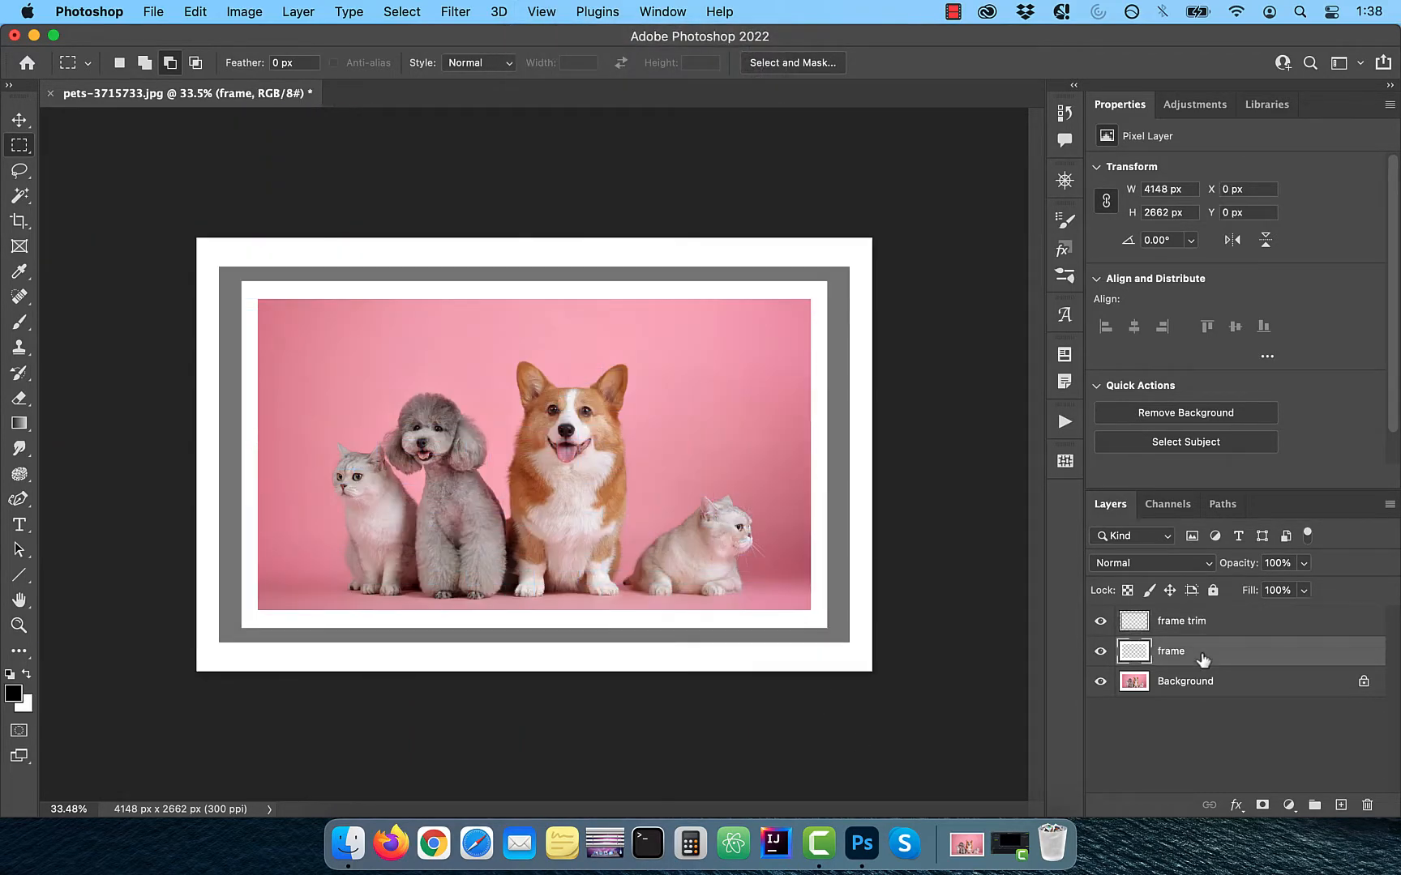
left_click(661, 12)
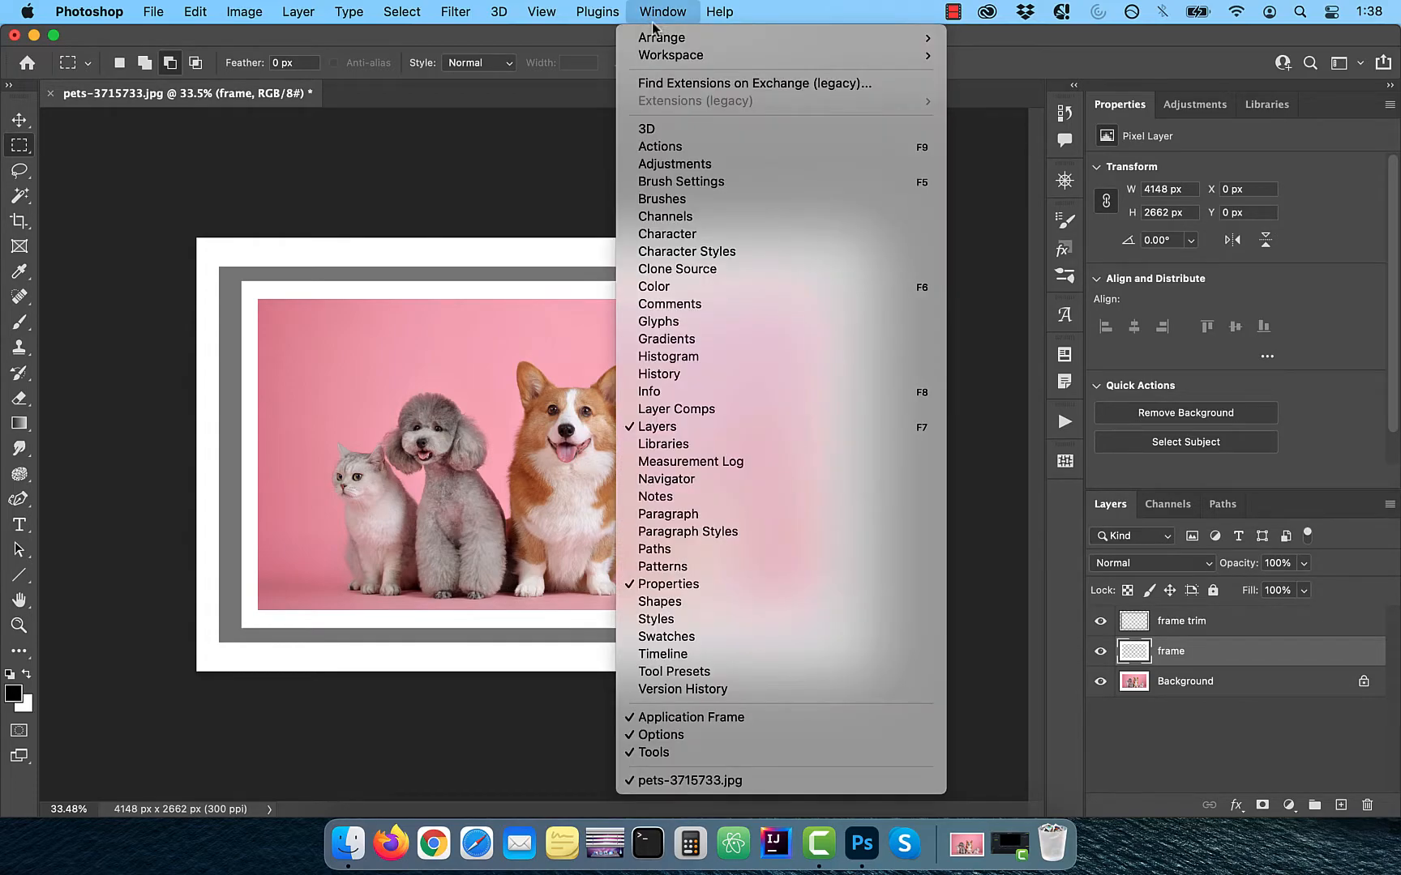
left_click(694, 619)
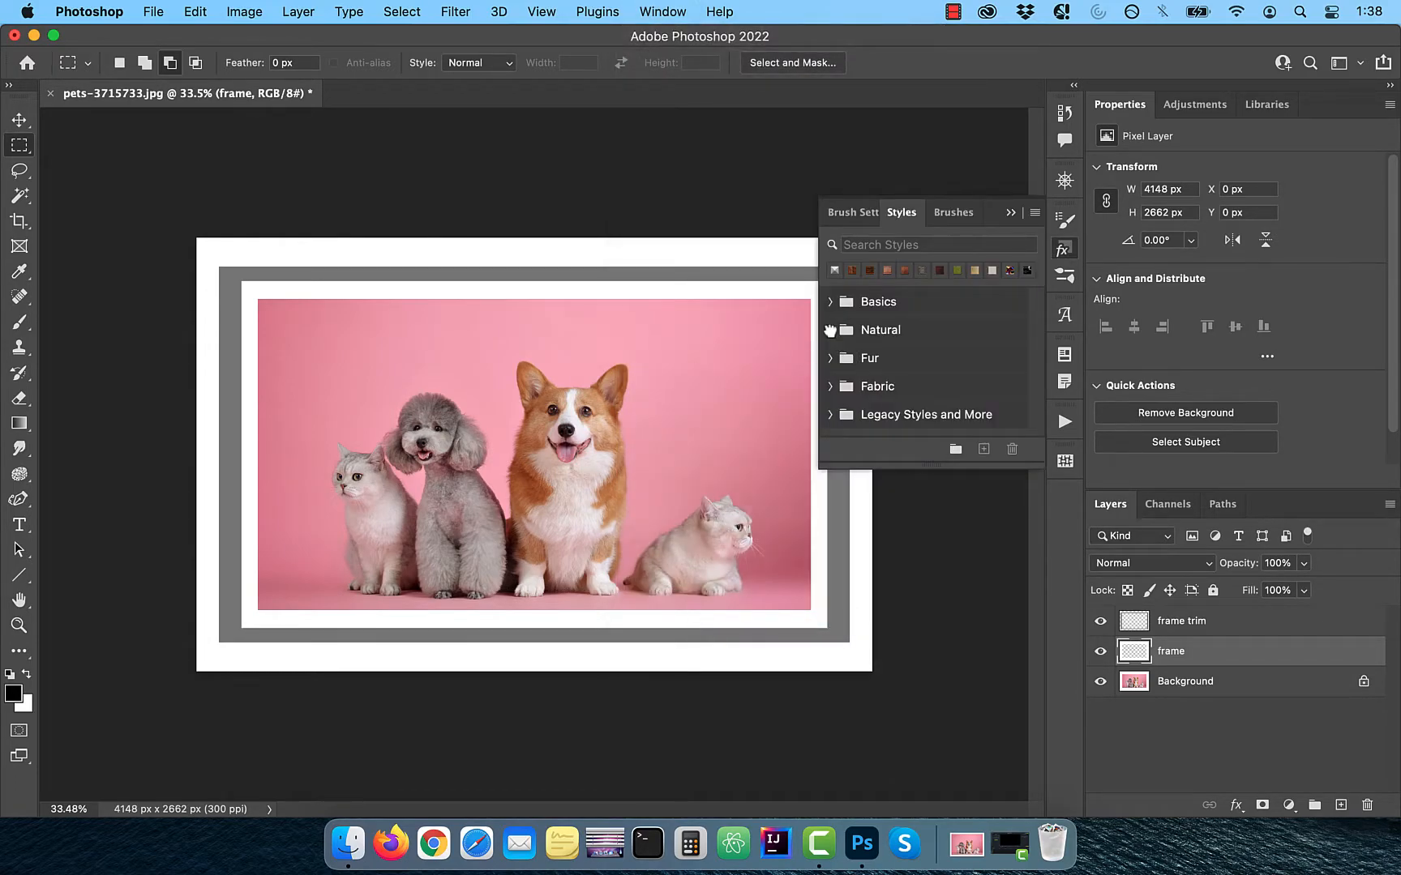
left_click(831, 332)
scroll(994, 375, "down", 5)
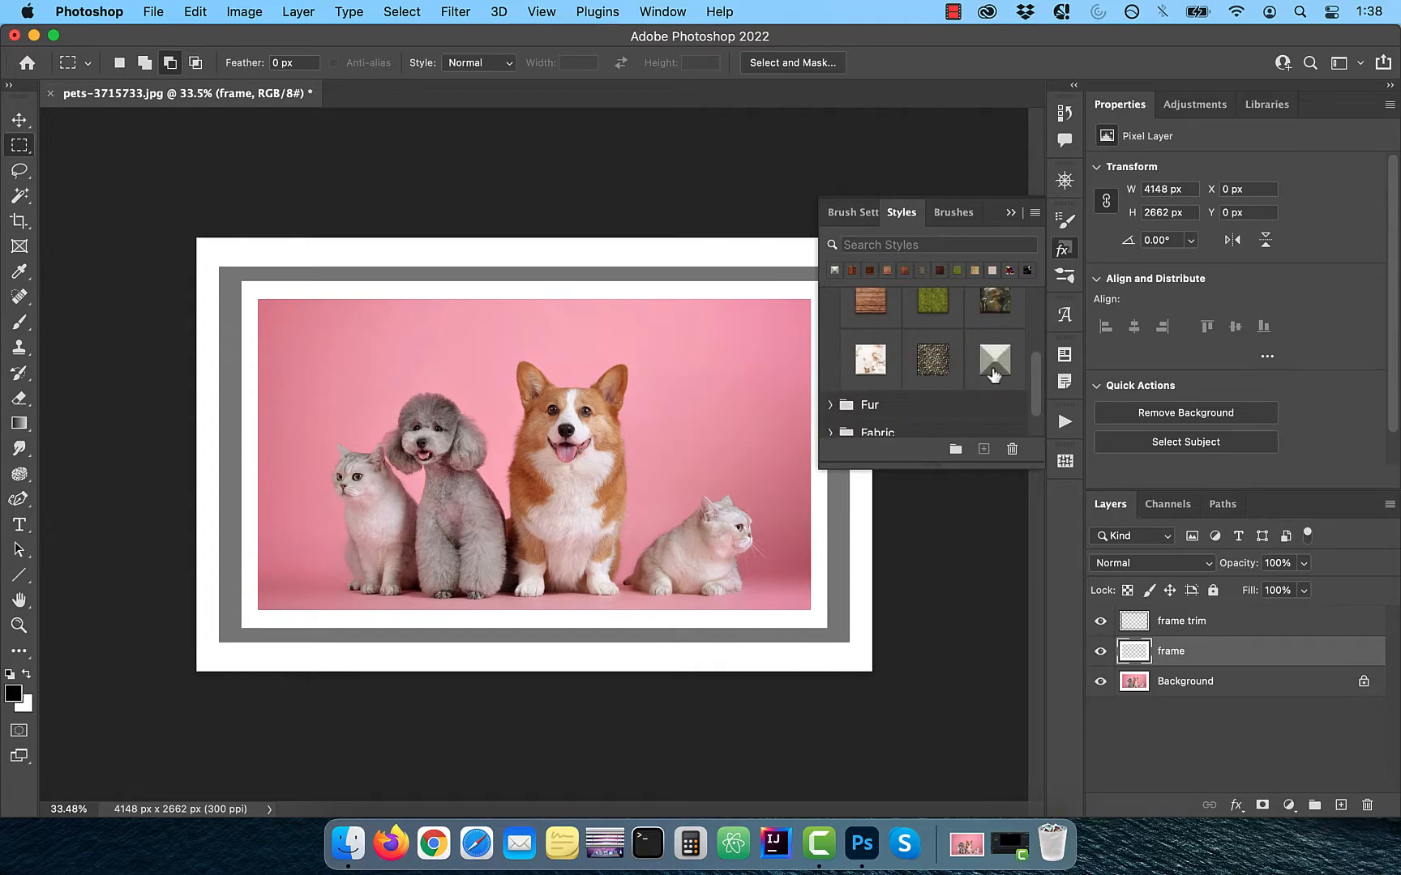
left_click(994, 371)
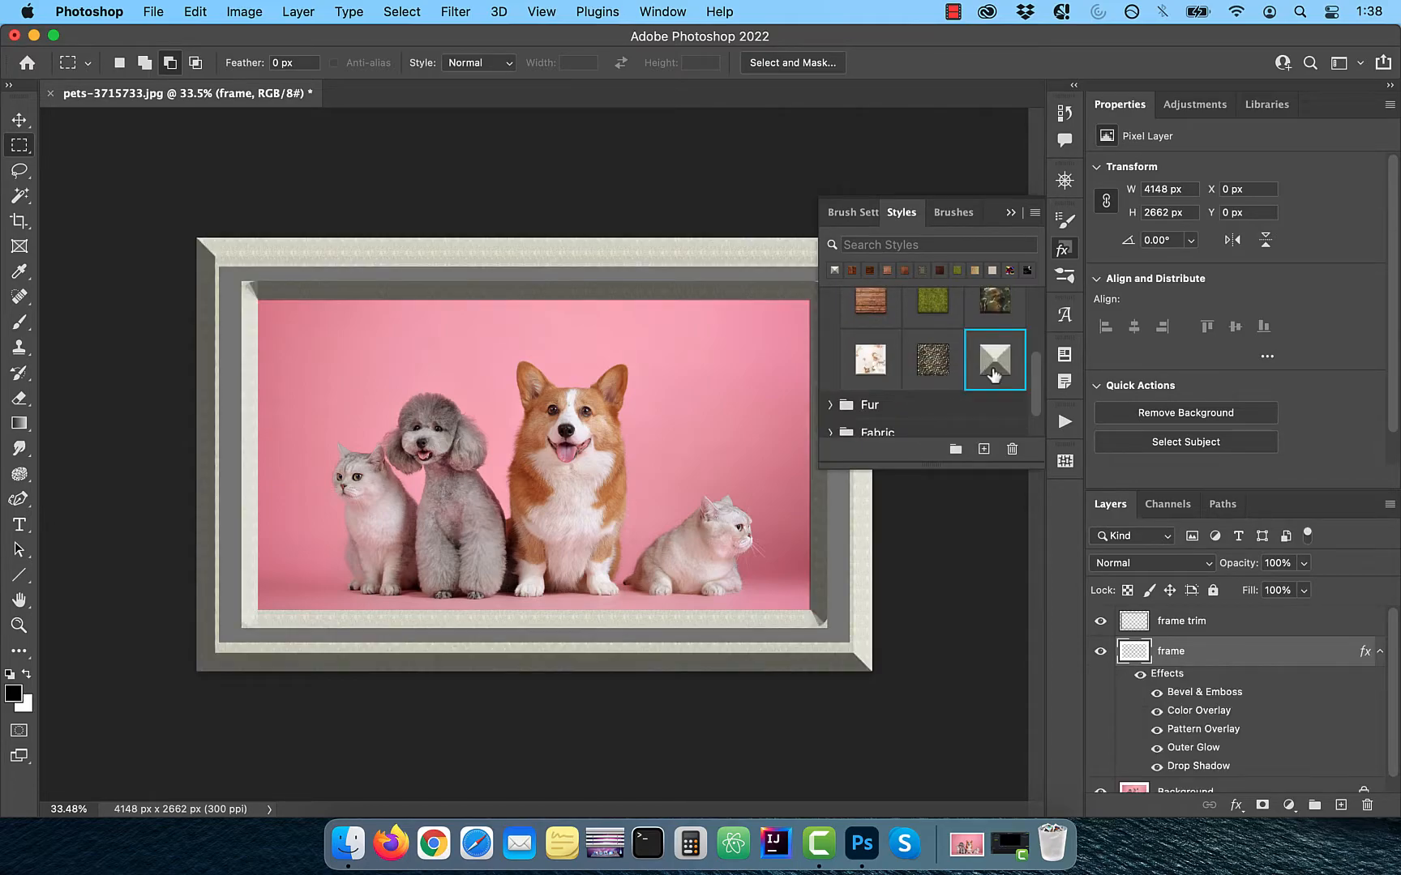
left_click(1010, 213)
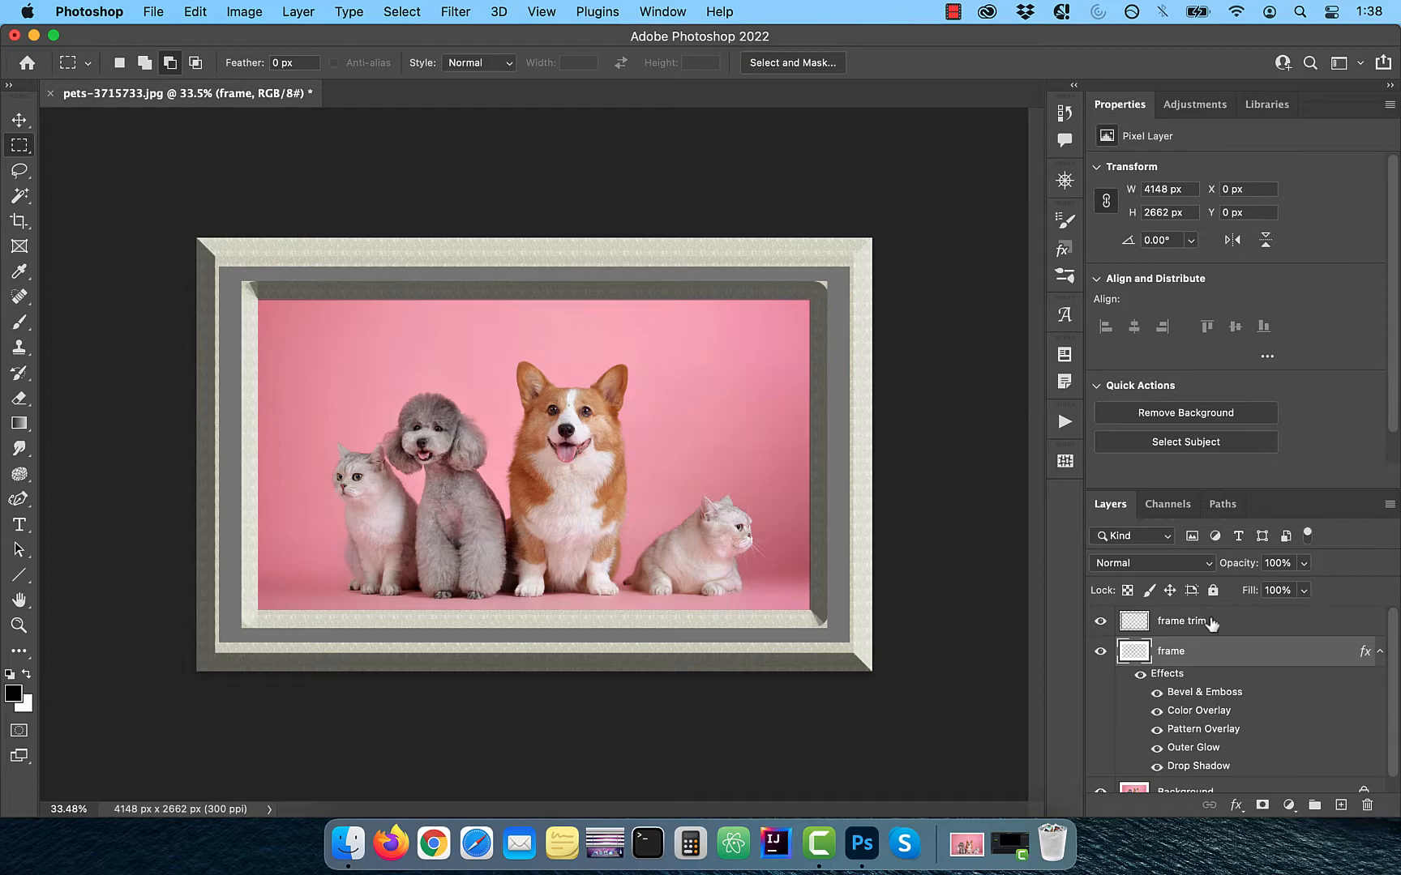
Step: Turn off the frame layer's drop shadow and set its Bevel & Emboss to the Emboss style with the Smooth technique
left_click(1156, 767)
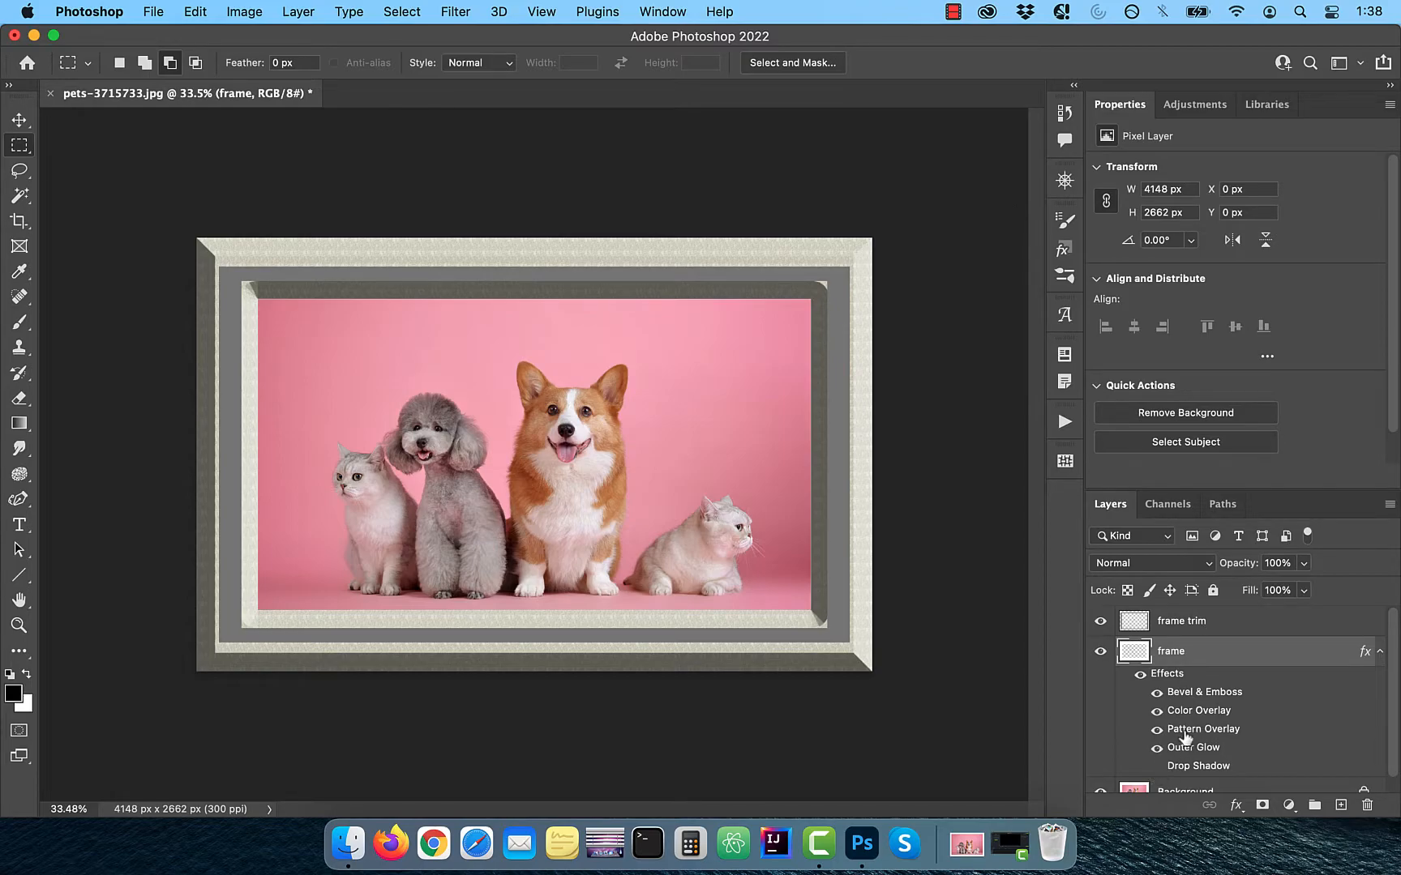
double_click(1208, 695)
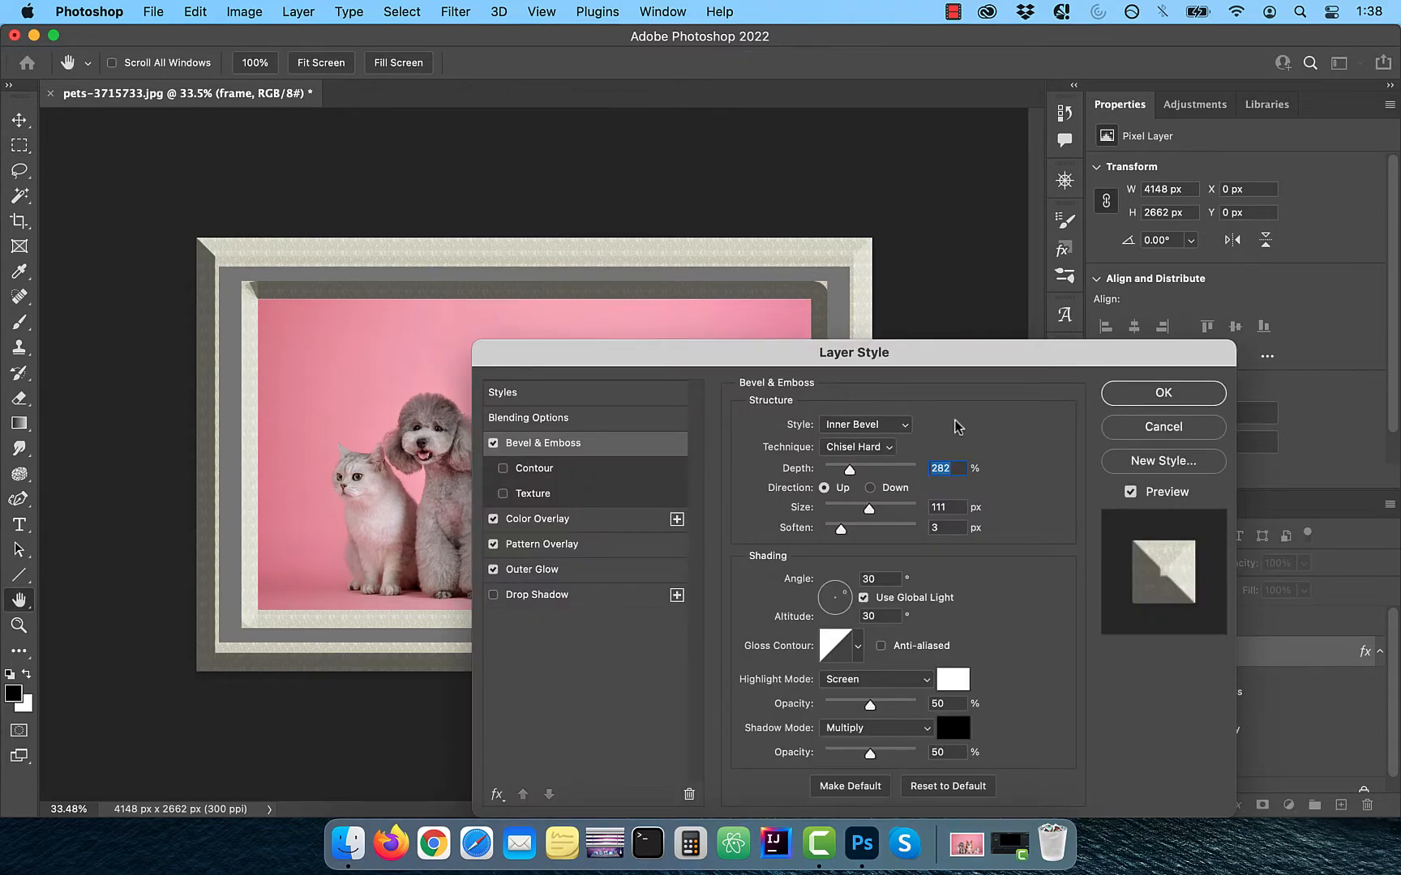
left_click(905, 425)
left_click(851, 438)
left_click_drag(865, 375, 1114, 311)
left_click(1139, 388)
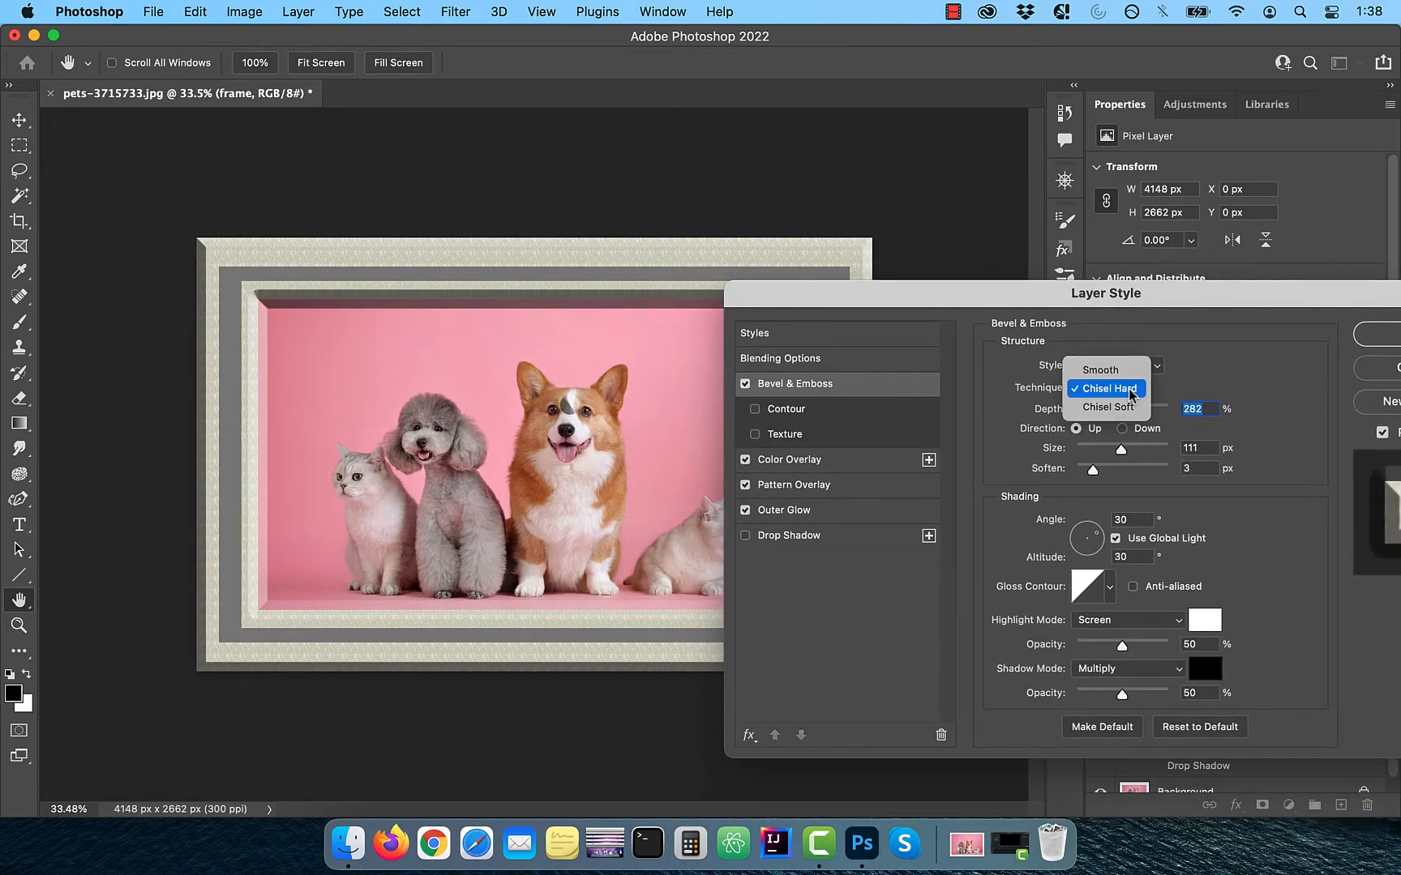
left_click(1124, 371)
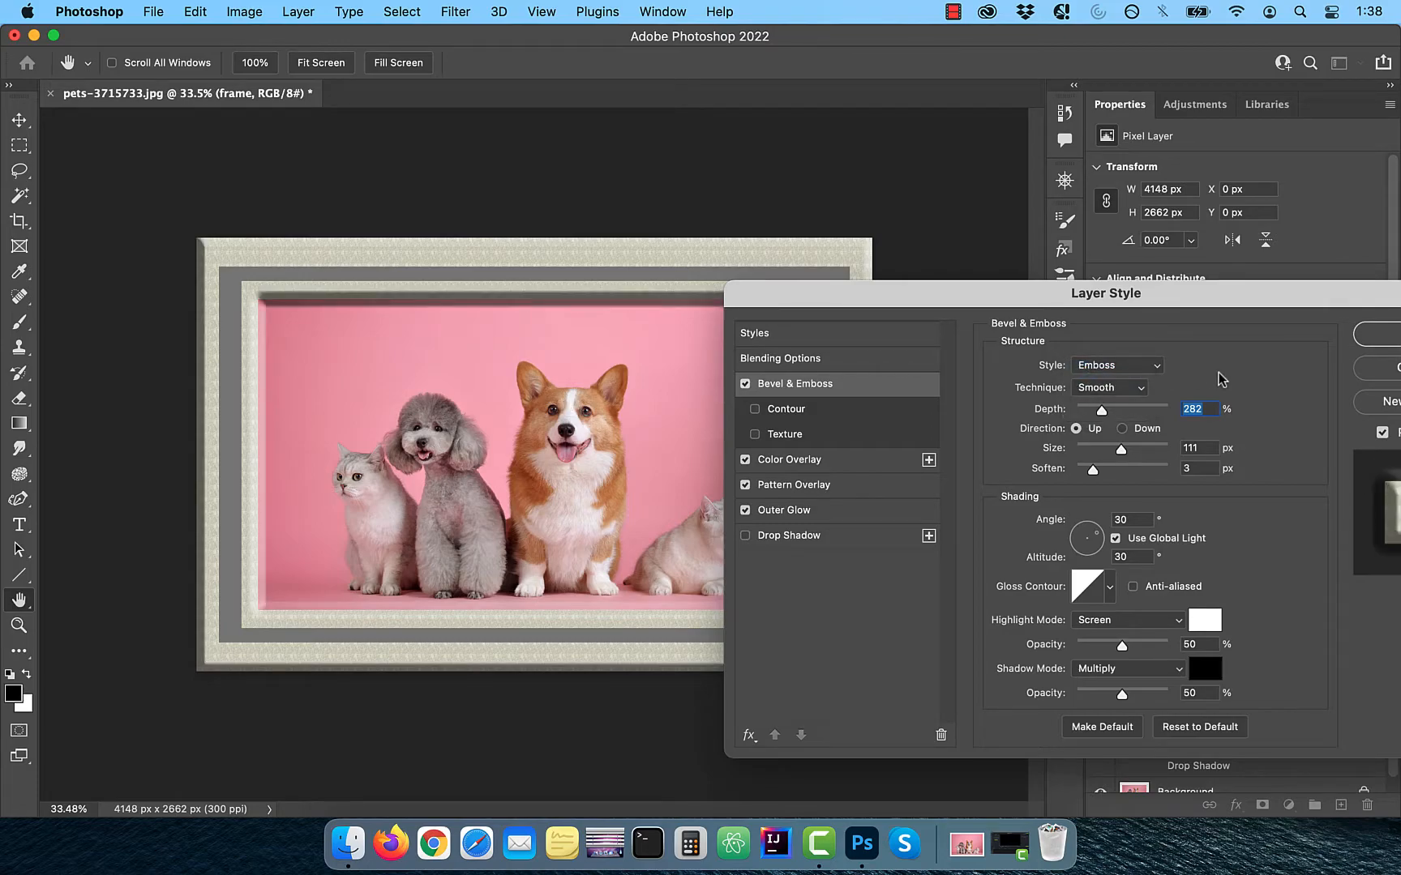
Step: Change the frame layer's Pattern Overlay to the brown pattern from the Grass group and apply the layer style
left_click(823, 487)
left_click(1123, 430)
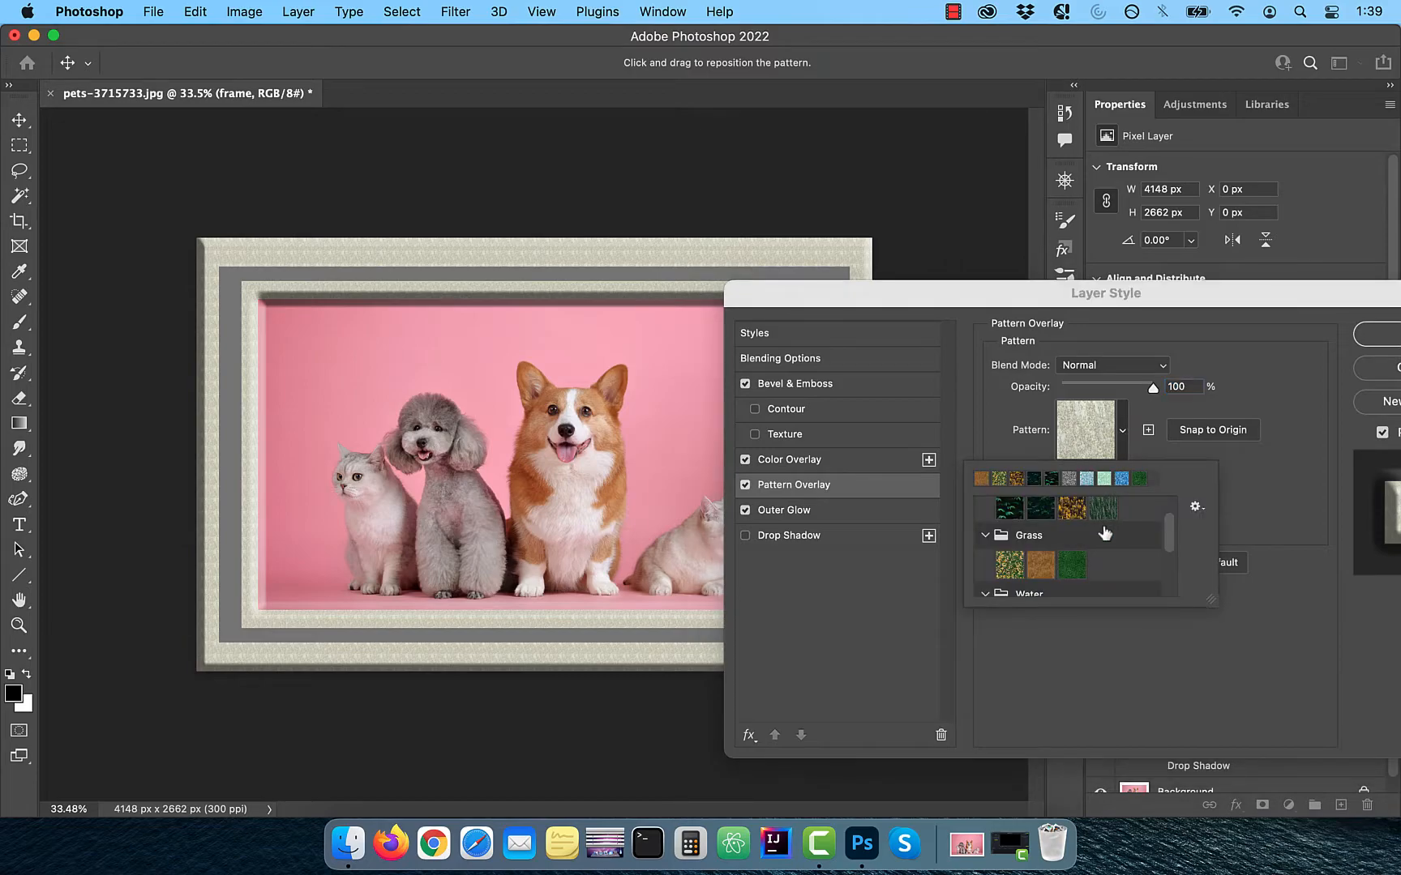
left_click(1051, 570)
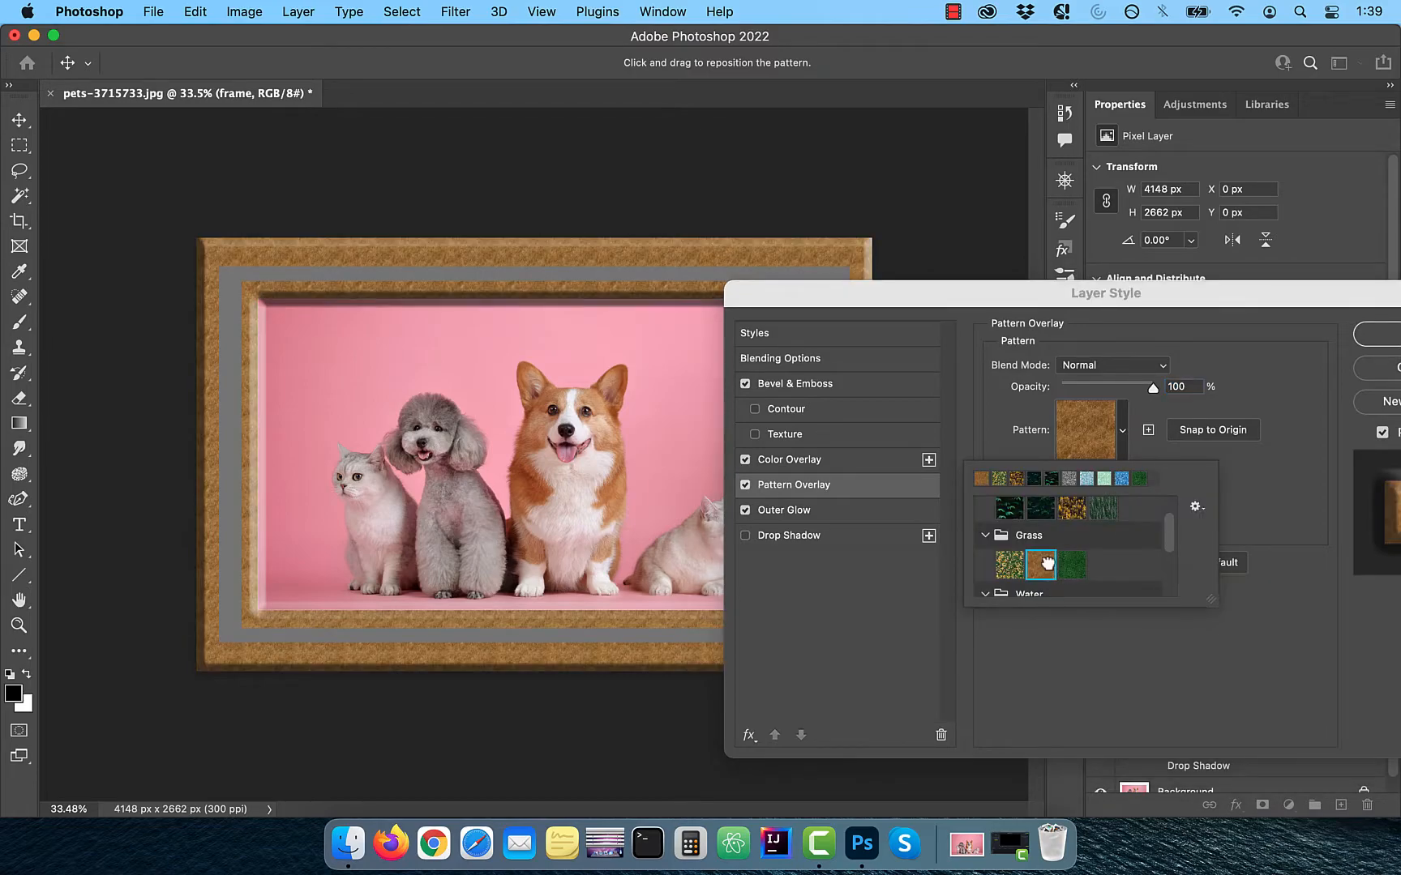
left_click_drag(1307, 299, 1170, 300)
left_click(1245, 332)
Step: Apply the reddish-brown preset from the Fur layer styles to the frame trim layer
left_click(1206, 625)
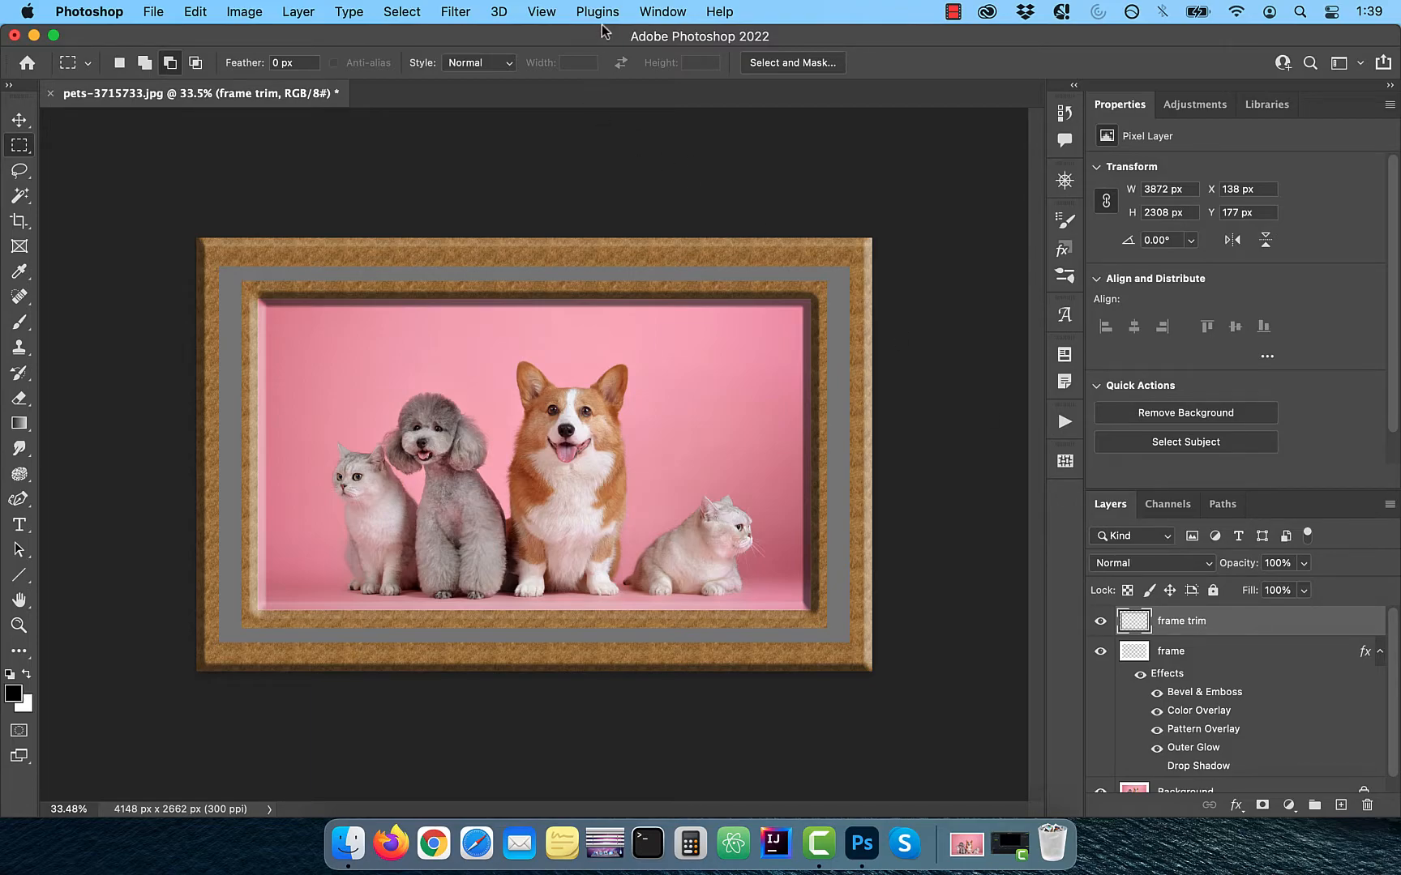
left_click(651, 18)
left_click(677, 618)
left_click(876, 399)
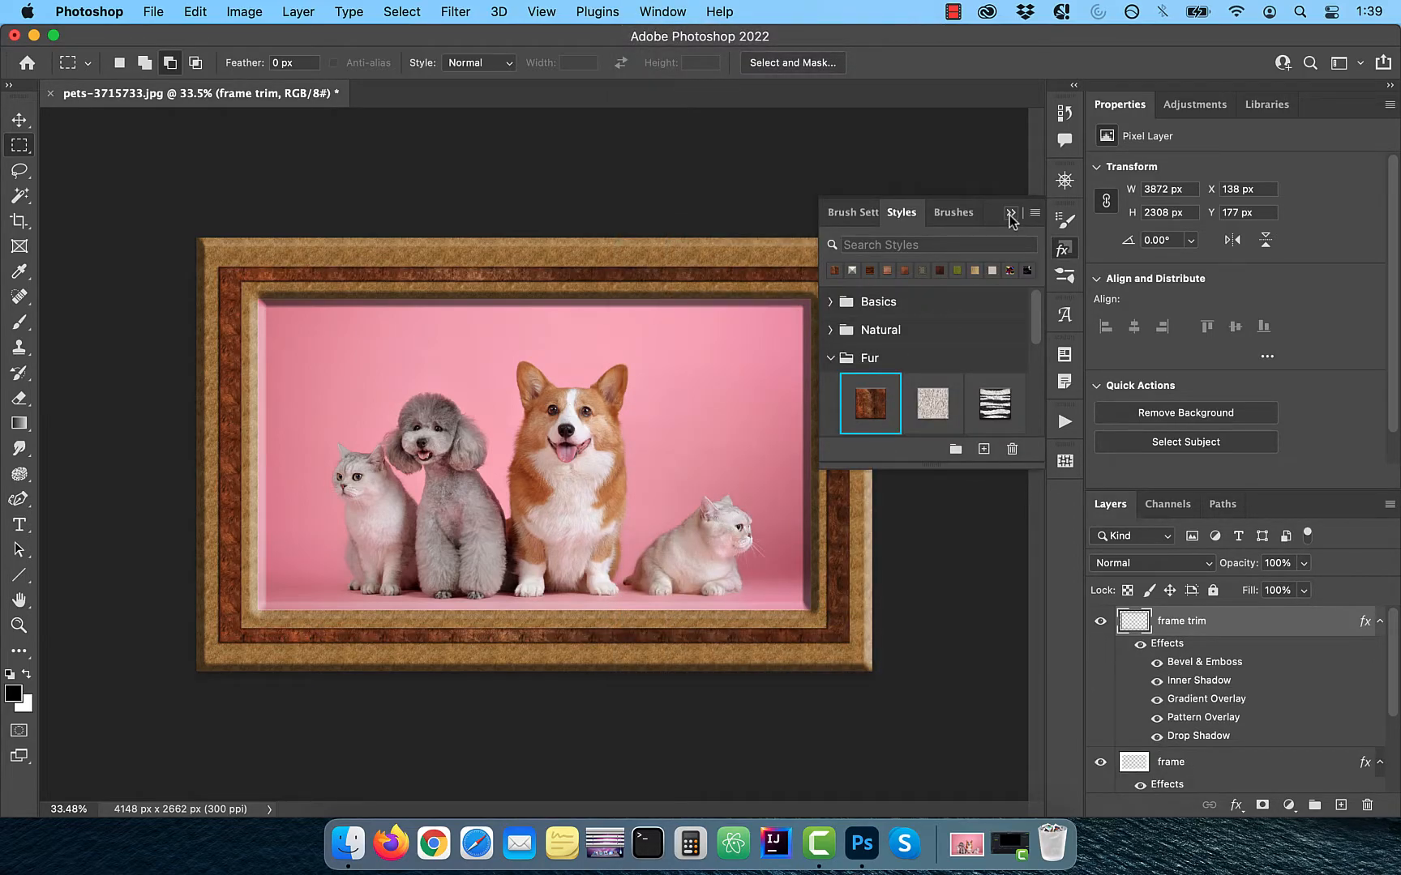
left_click(1010, 215)
Step: Add a new layer named glow above the frame trim and set its blend mode to Color Dodge
left_click(1341, 805)
double_click(1187, 630)
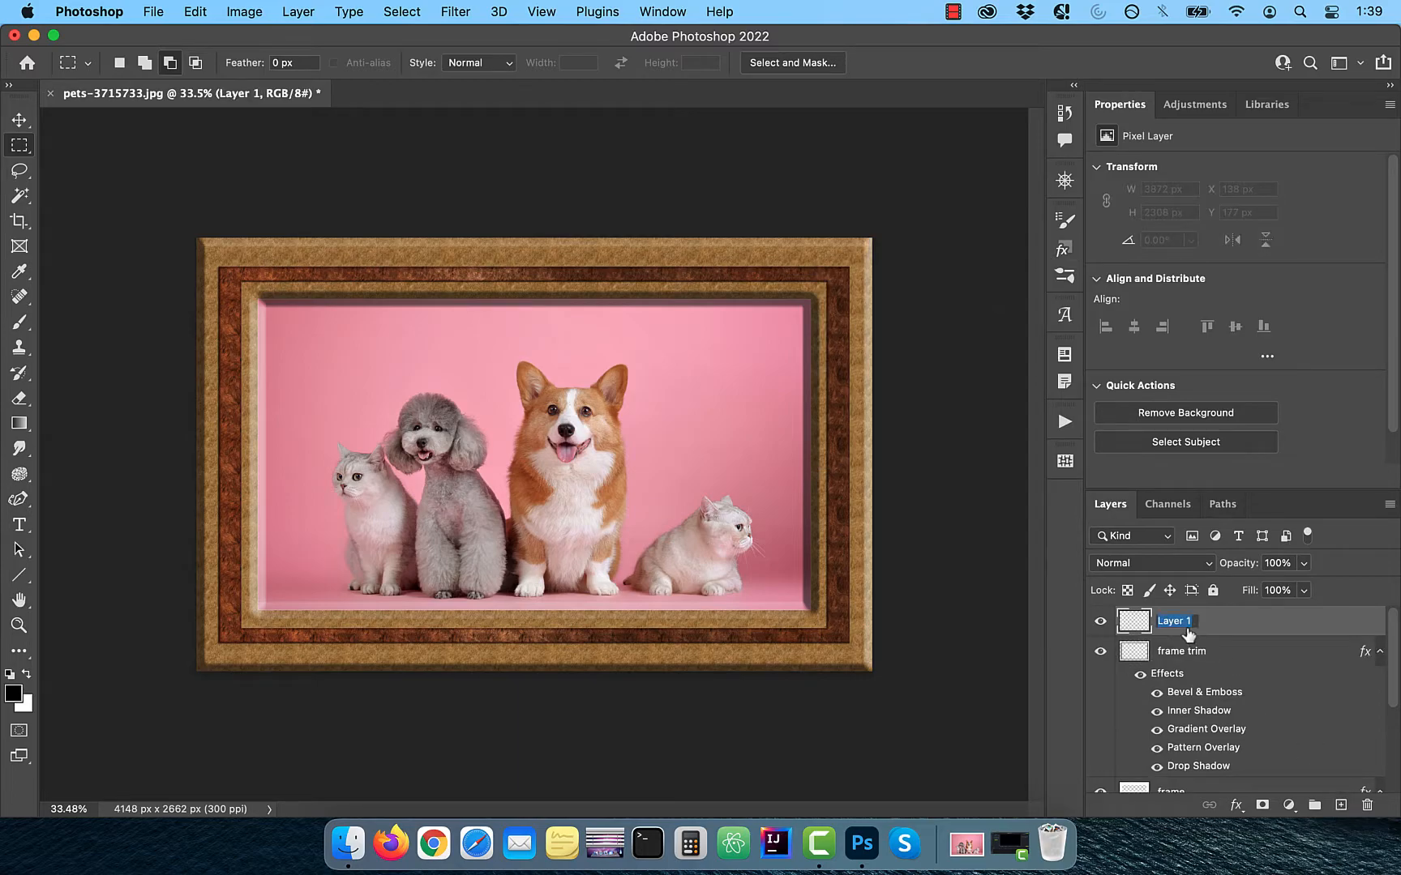
type("glow")
key("Return")
left_click(1151, 562)
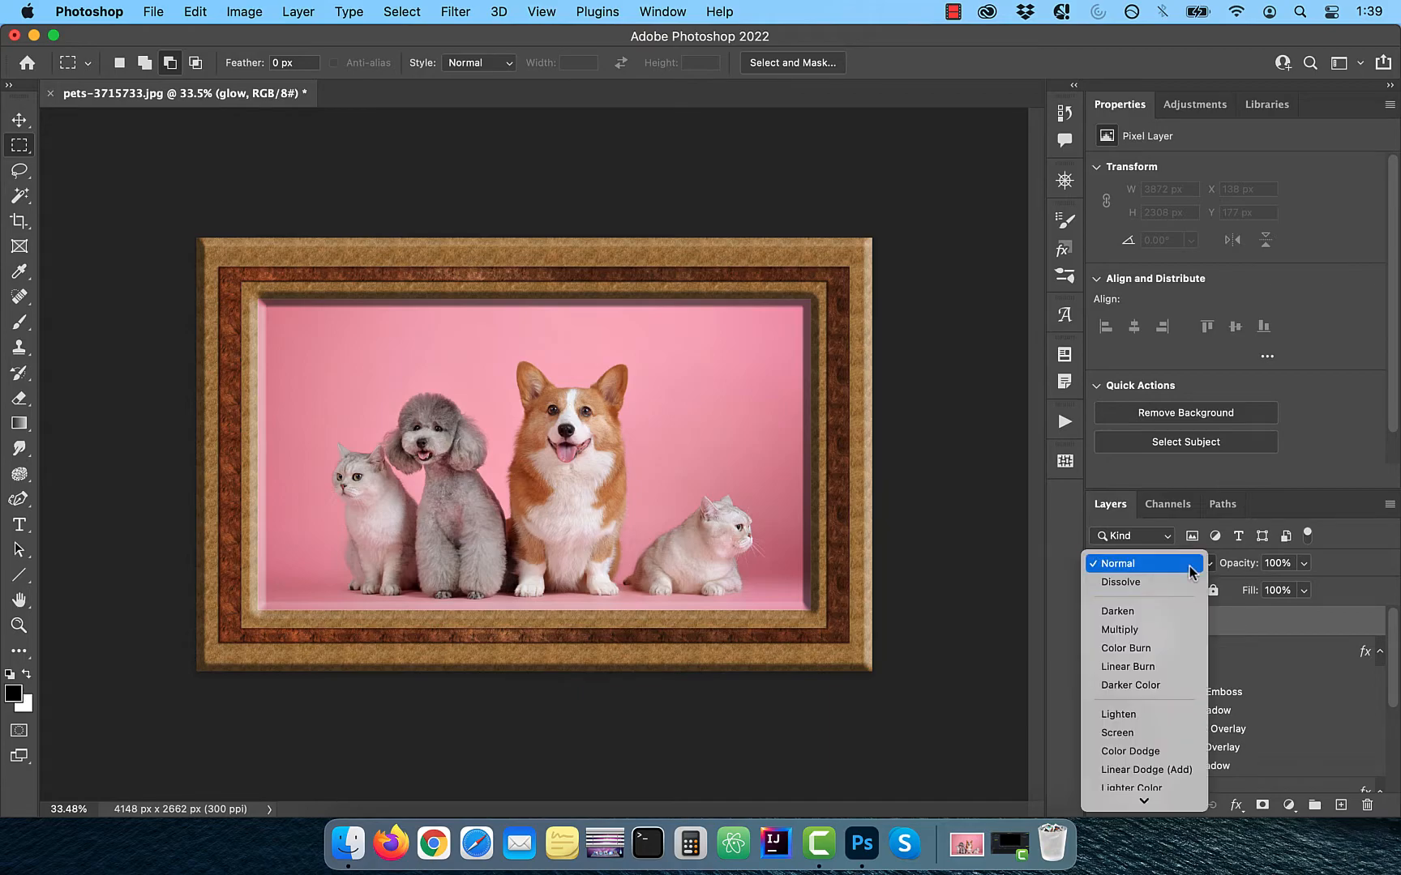
left_click(1156, 751)
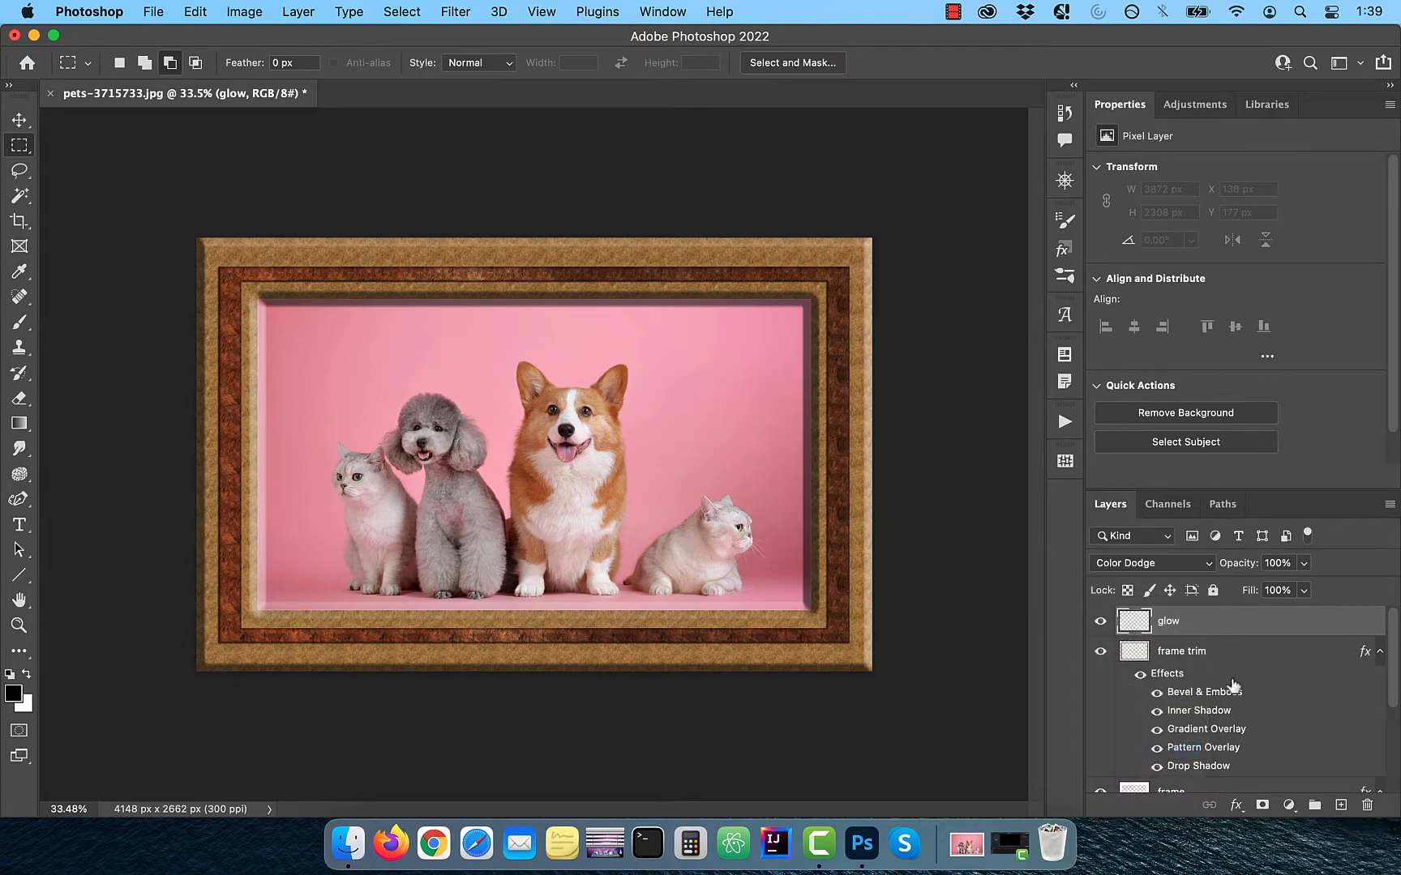
Step: Turn off Transparency Shapes Layer in the glow layer's blending options
left_click(1236, 805)
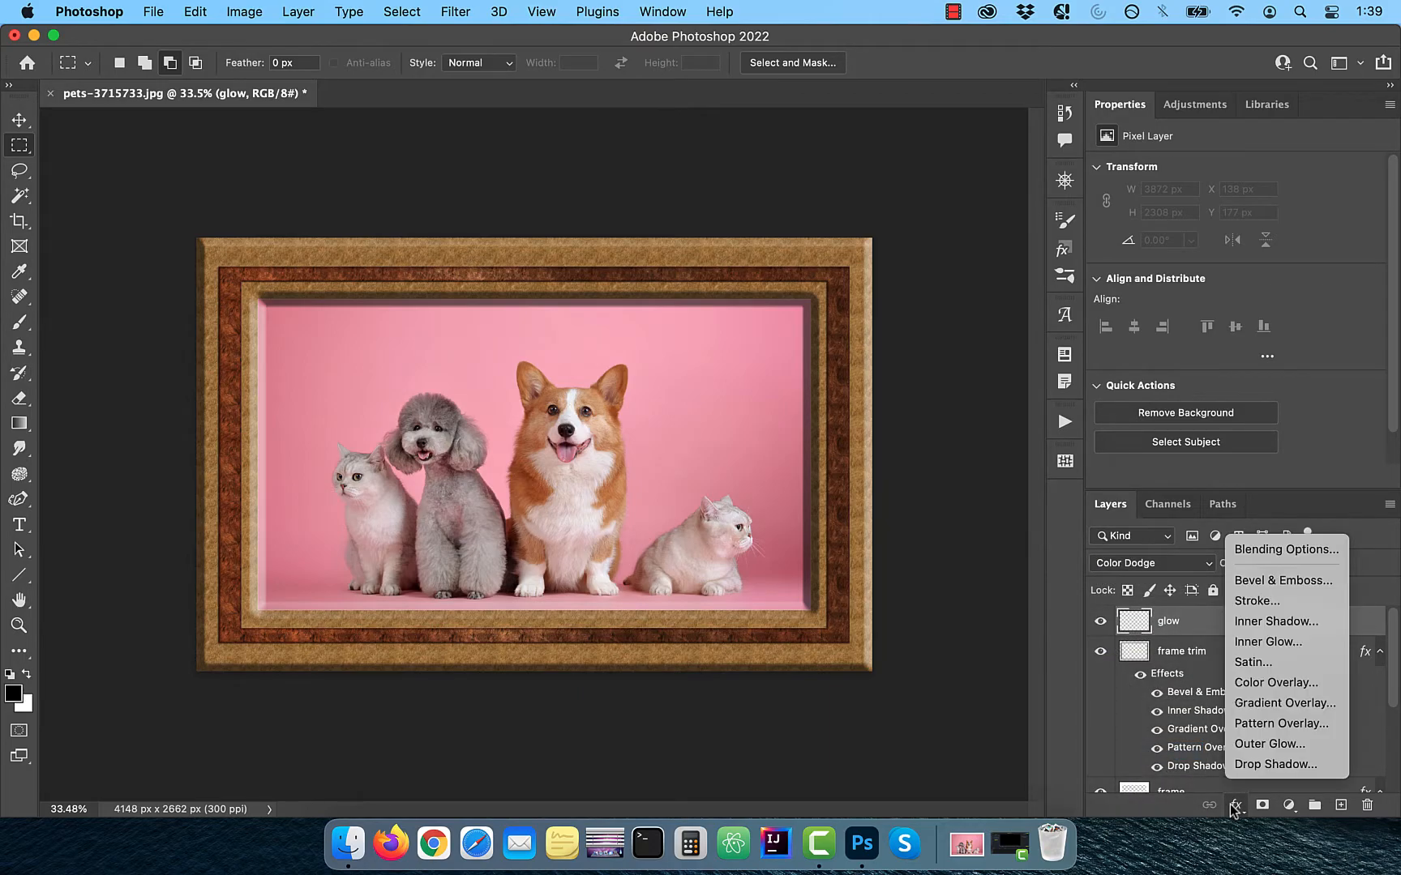
left_click(1262, 553)
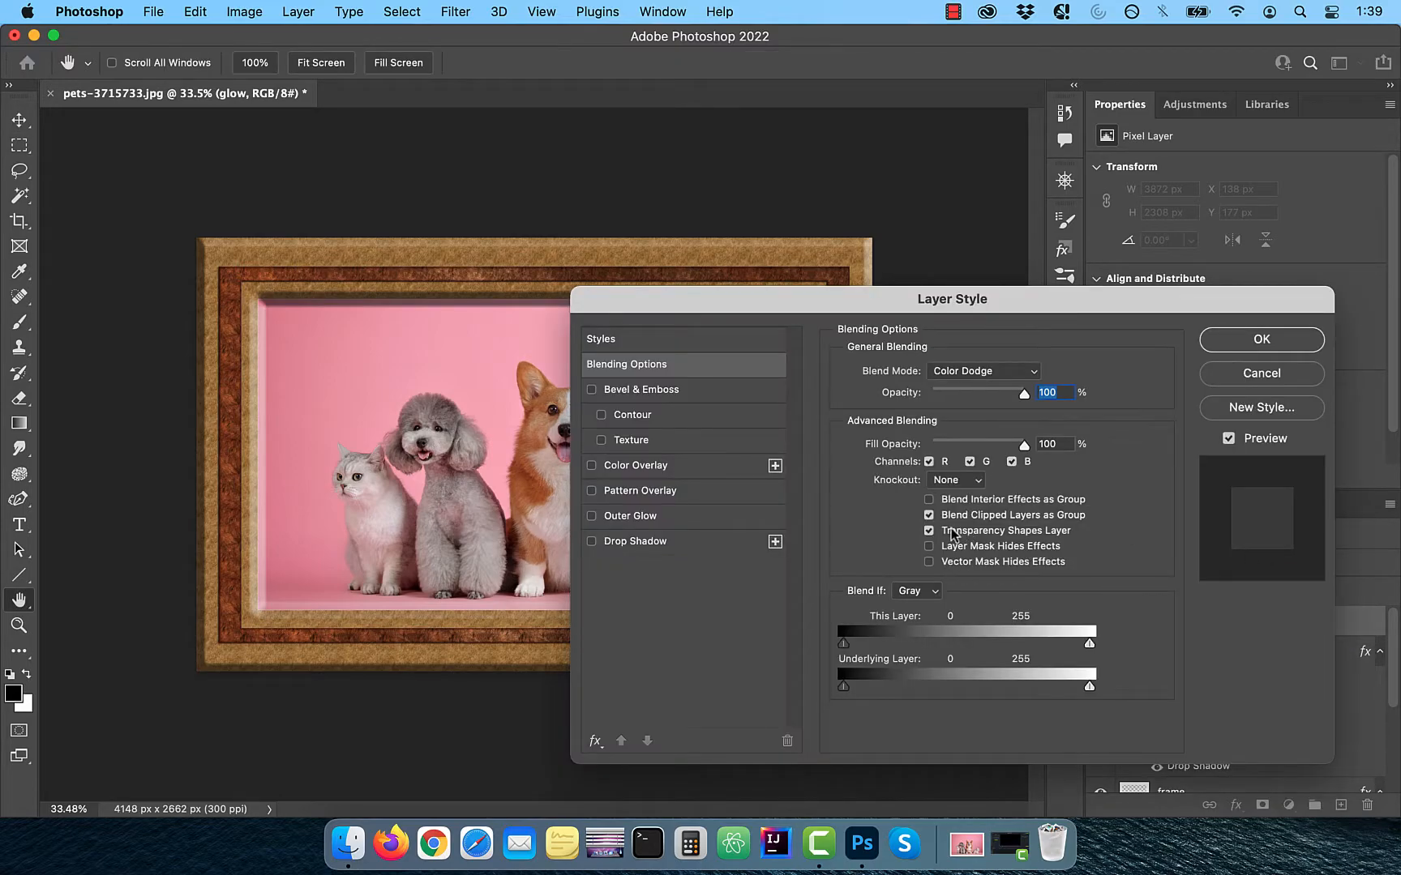
left_click(928, 531)
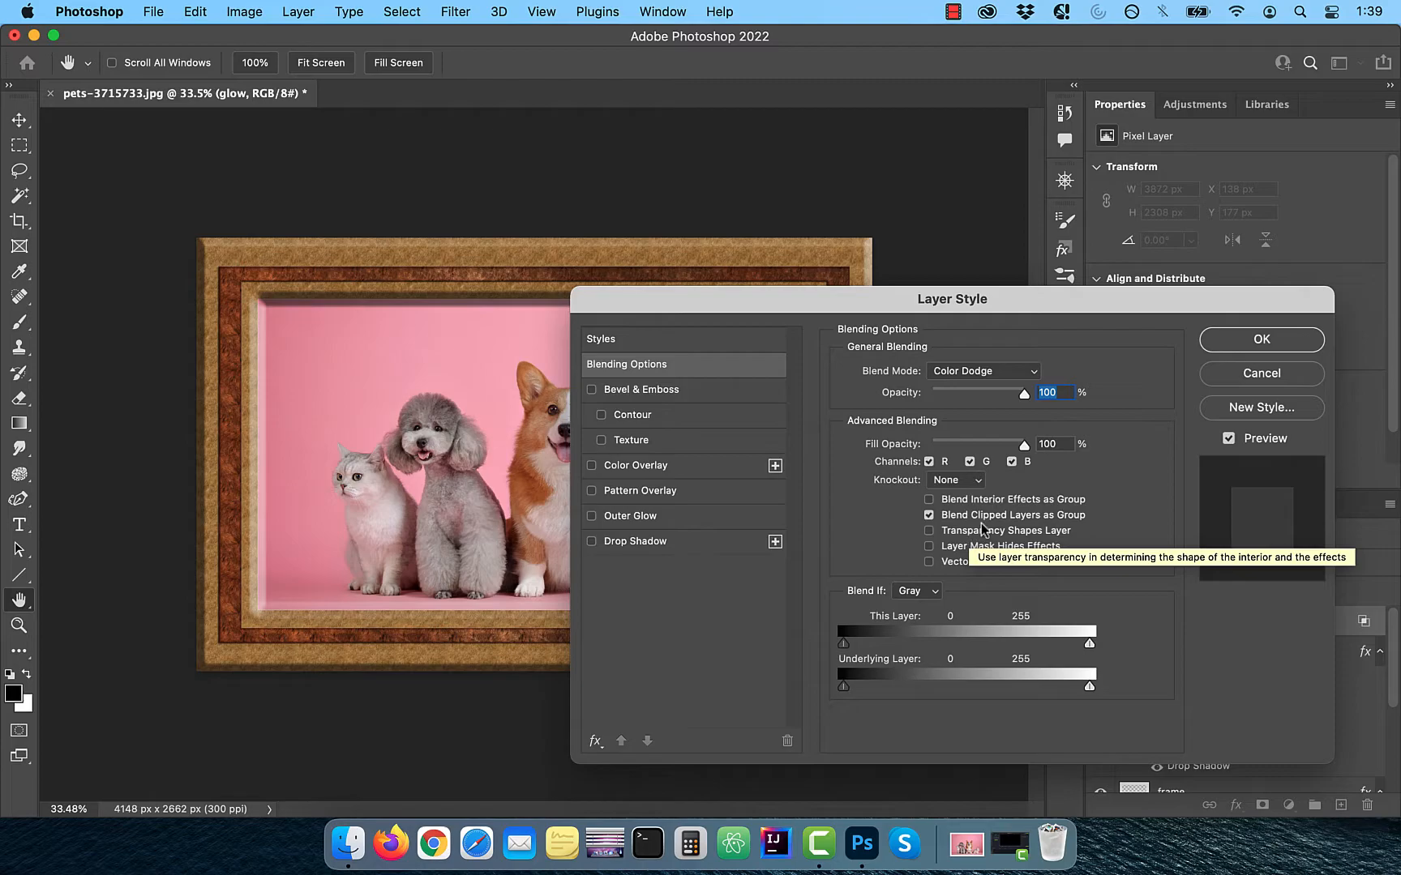
left_click(1257, 344)
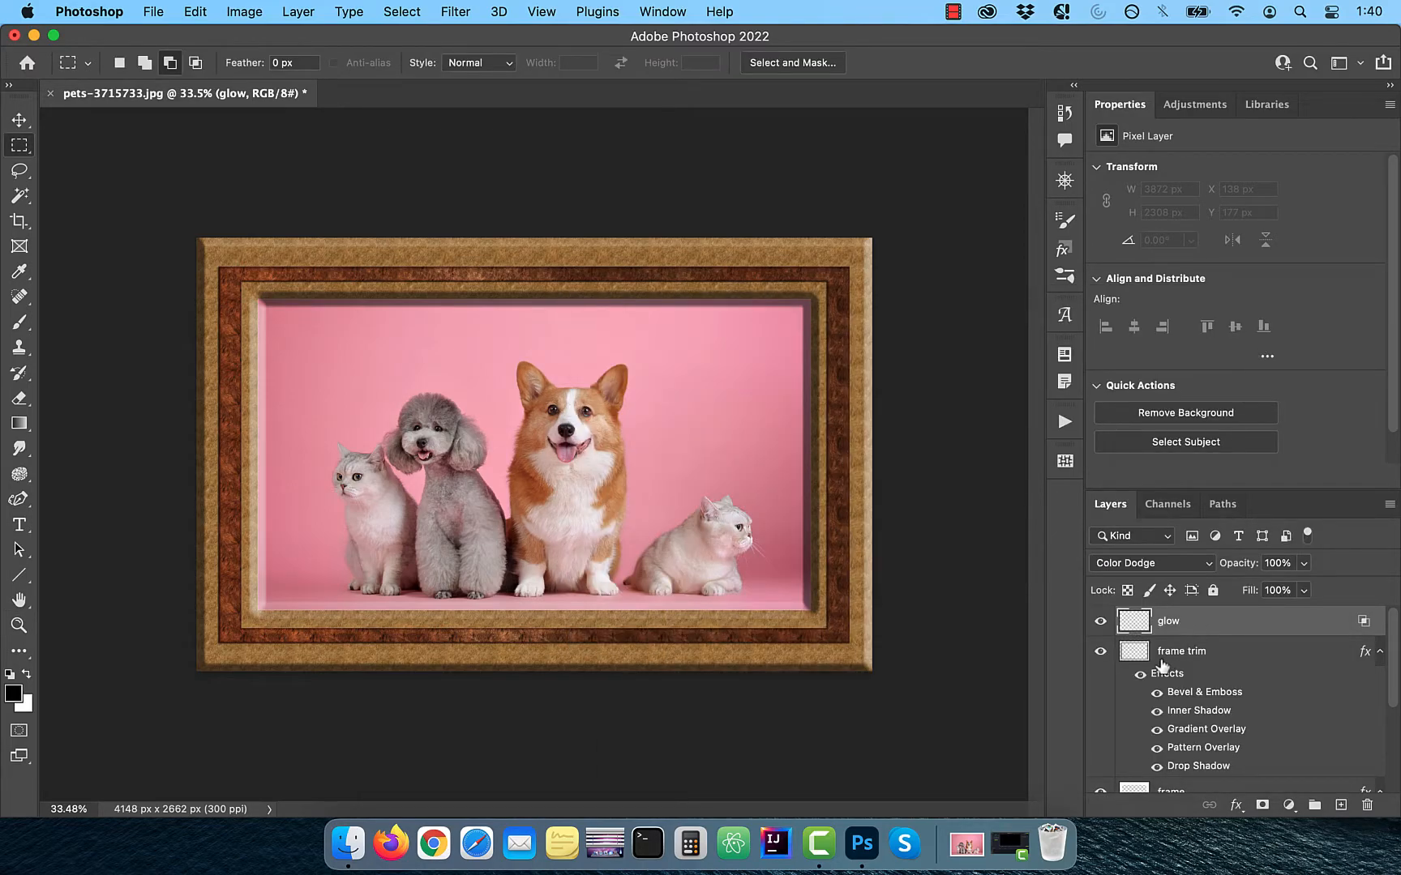
Step: Load the frame trim's outline as a selection and paint white inside it on the glow layer with a soft 500 px brush at 5% flow
left_click_drag(1141, 667, 1134, 658)
left_click(1133, 658, "super")
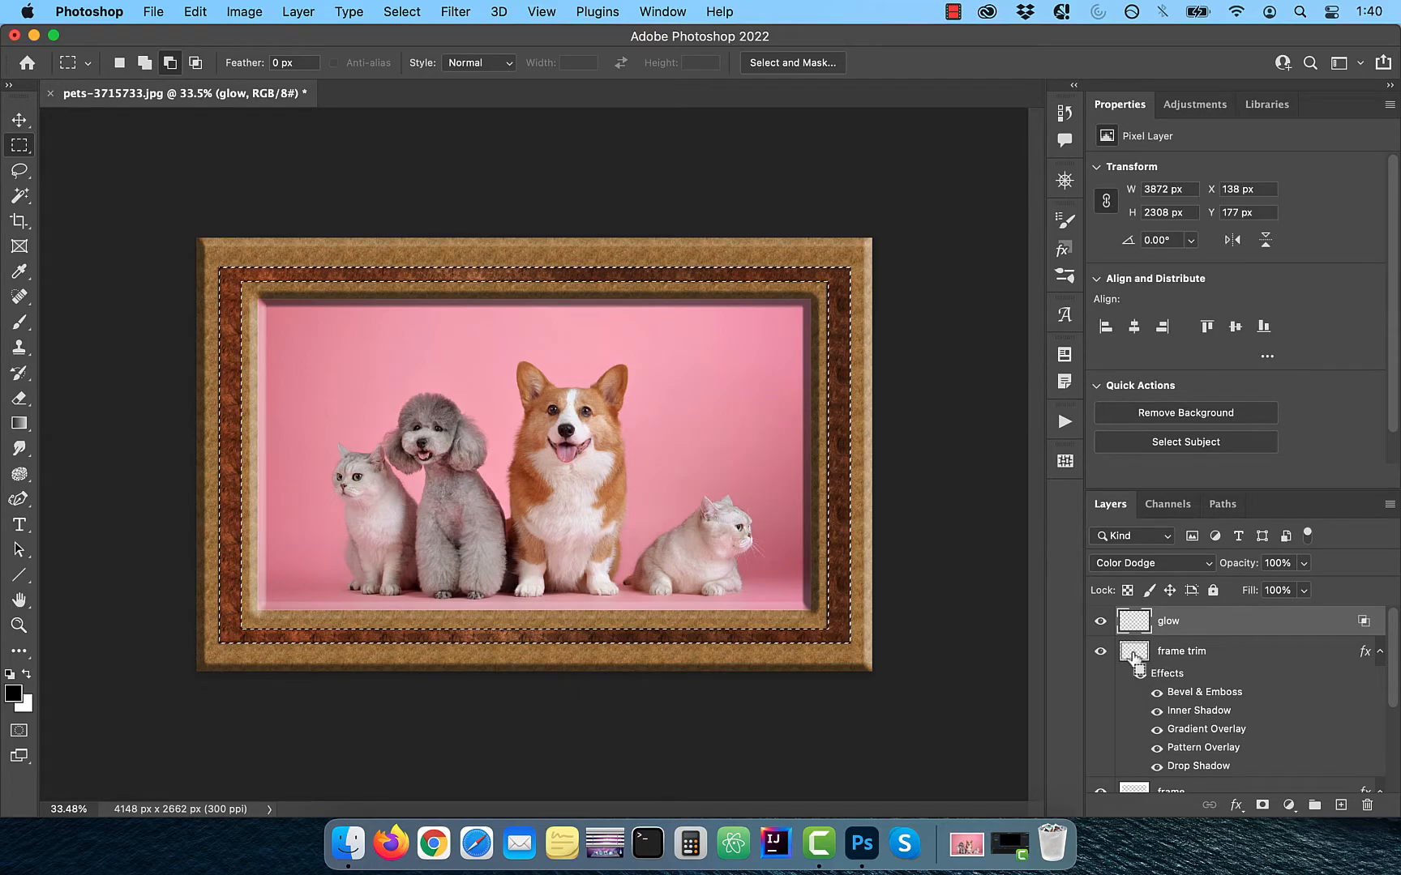
left_click(20, 324)
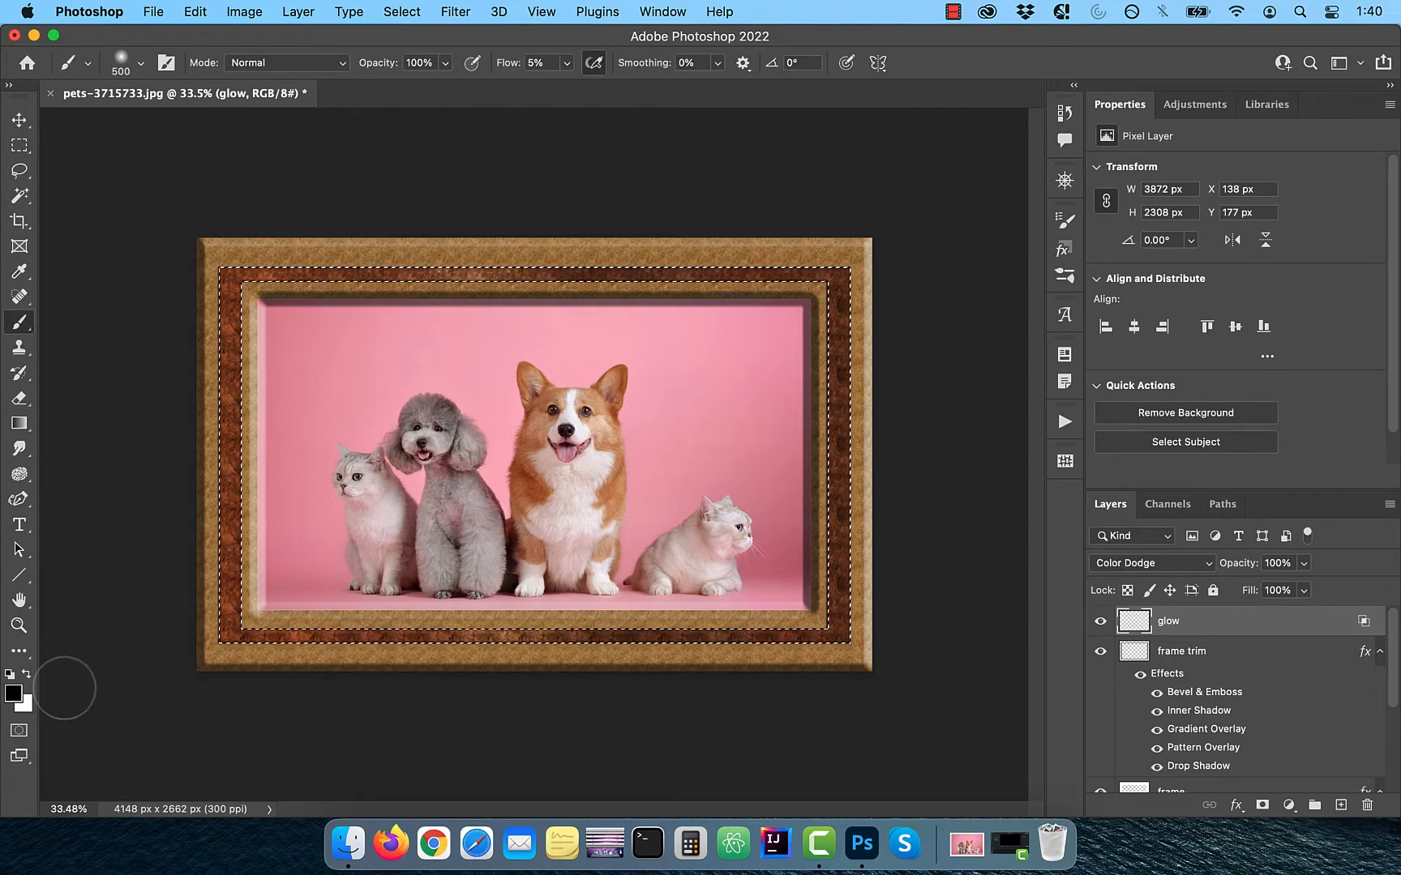
left_click(27, 675)
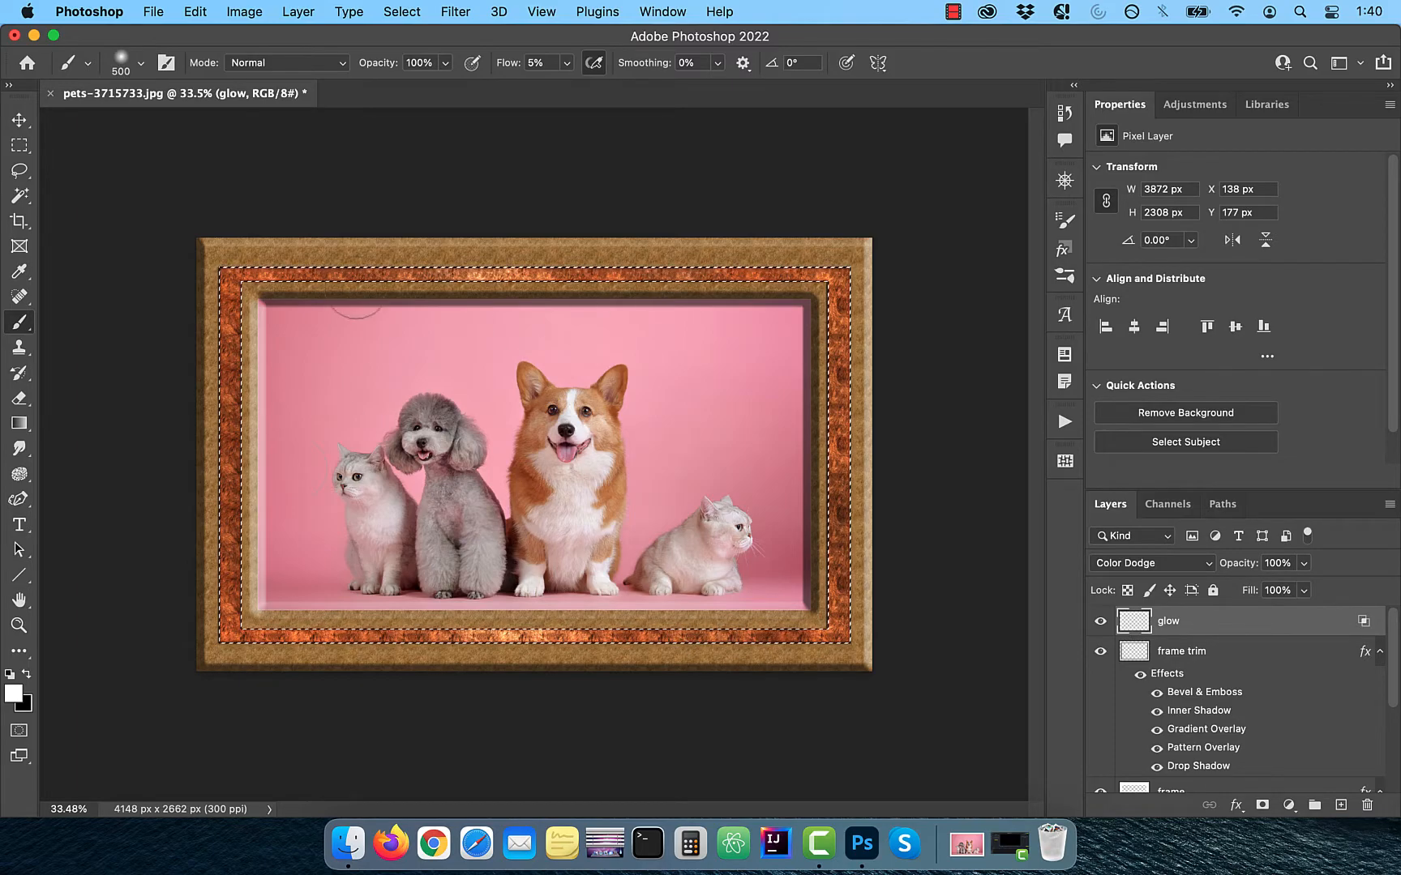
Step: Compare the photo before and after framing by repeatedly hiding and showing all layers except the Background
scroll(1102, 762, "down", 3)
left_click(1101, 779, "alt")
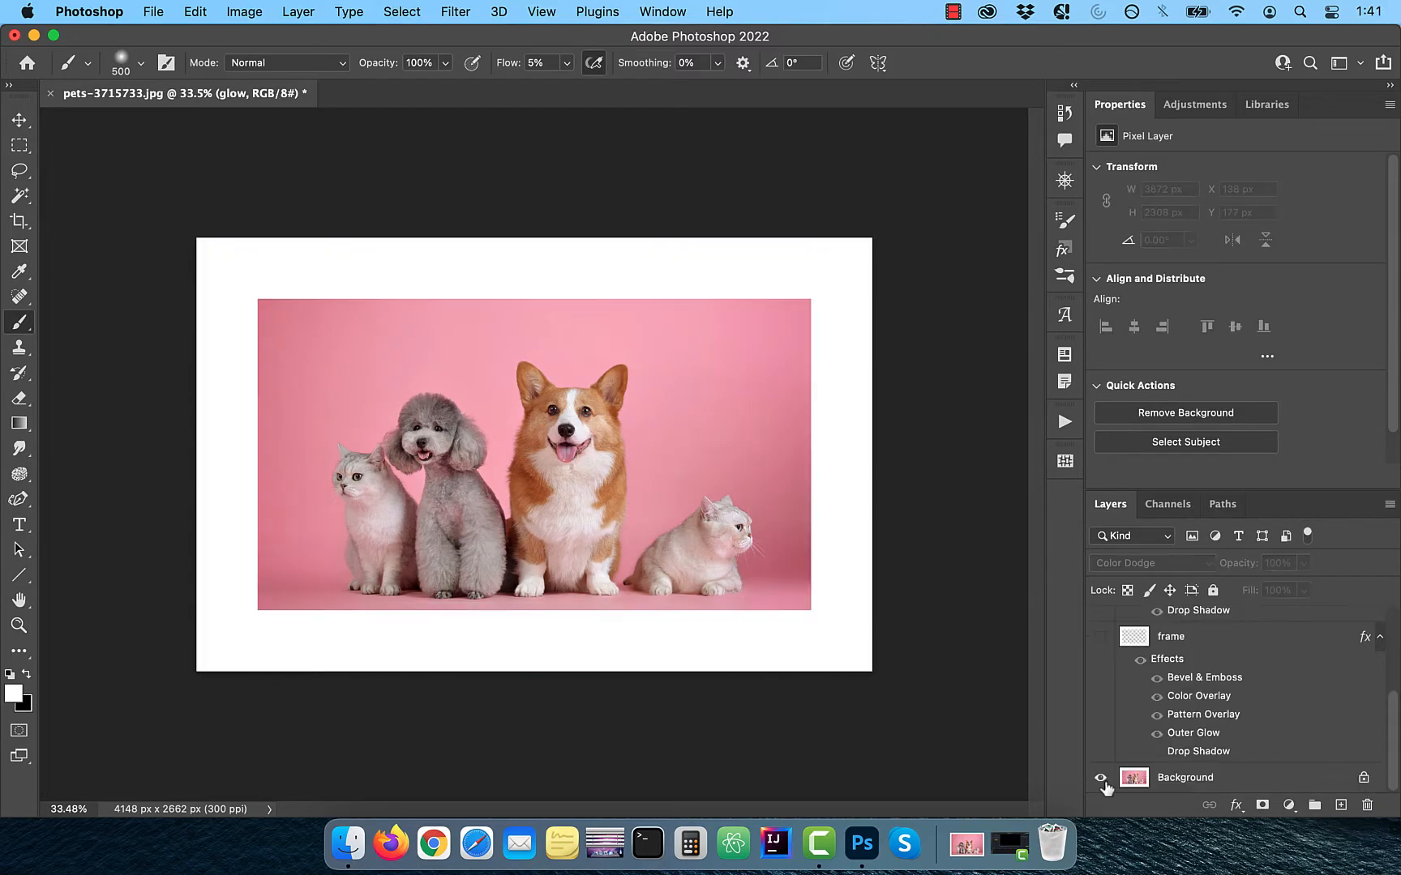
left_click(1100, 778, "alt")
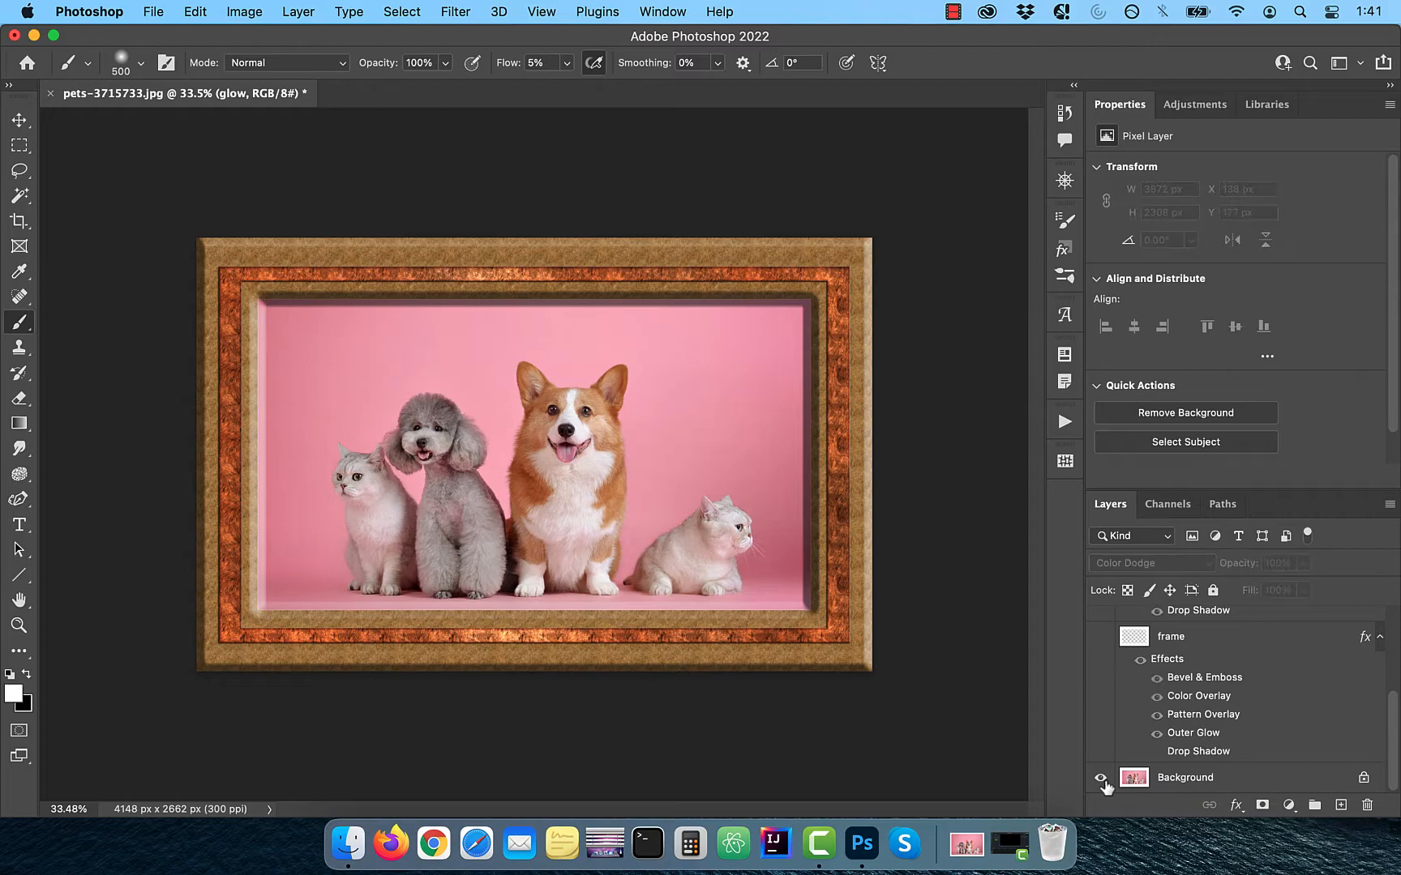
left_click(1100, 778, "alt")
left_click(1101, 778, "alt")
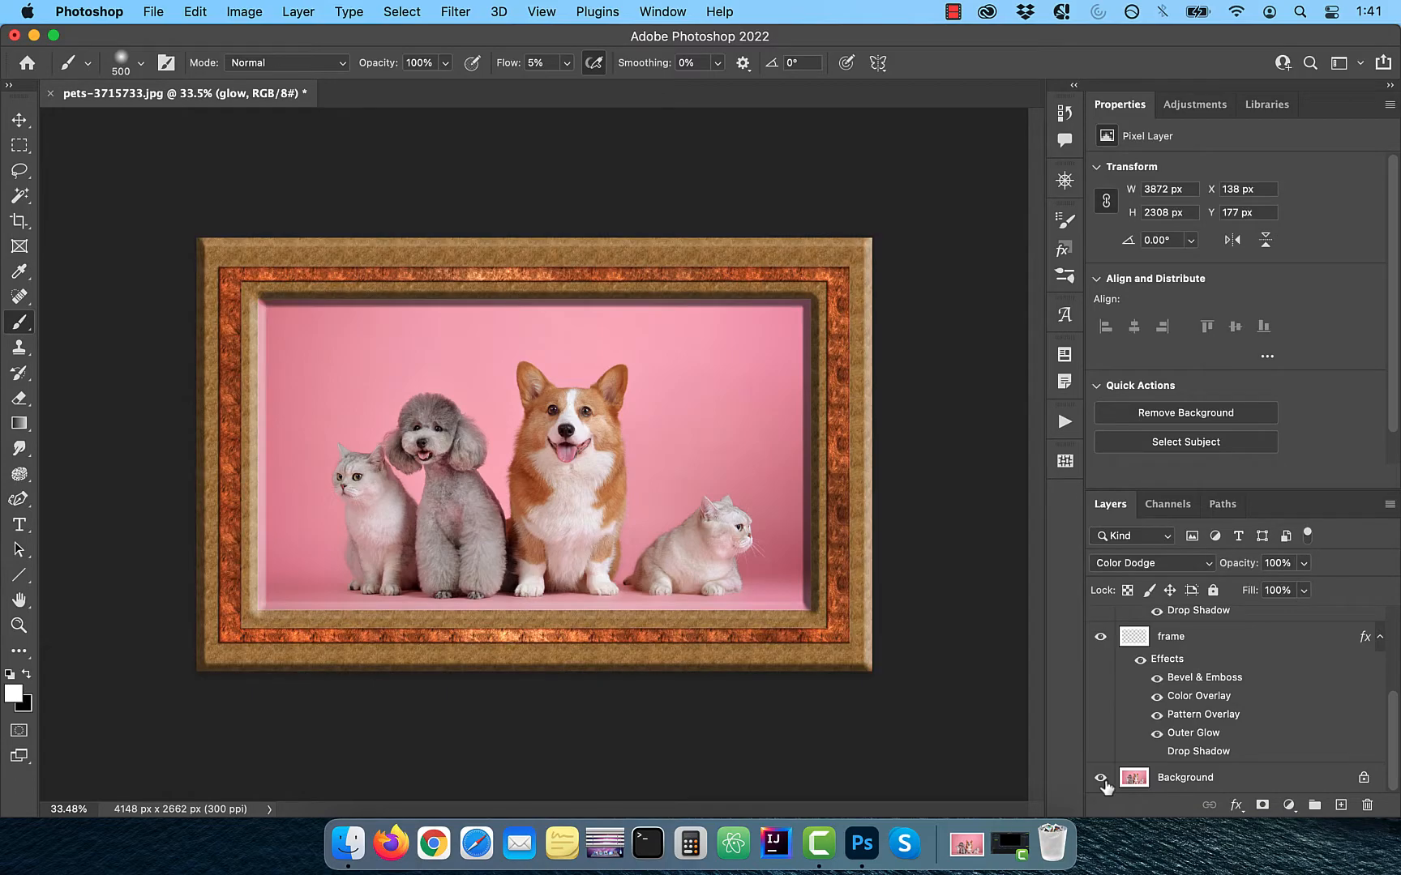
left_click(1101, 778, "alt")
left_click(1101, 778, "alt")
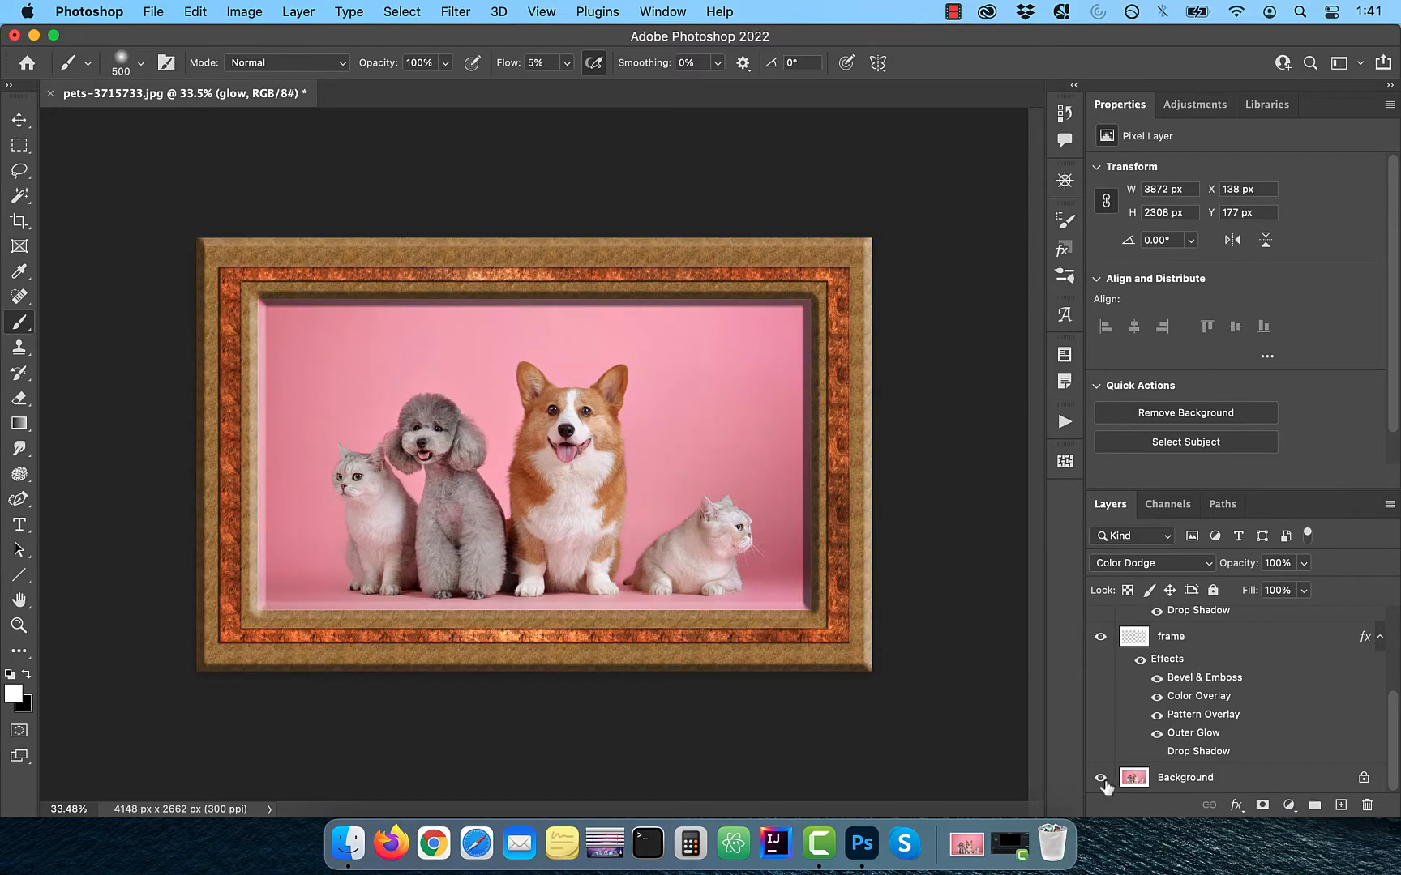